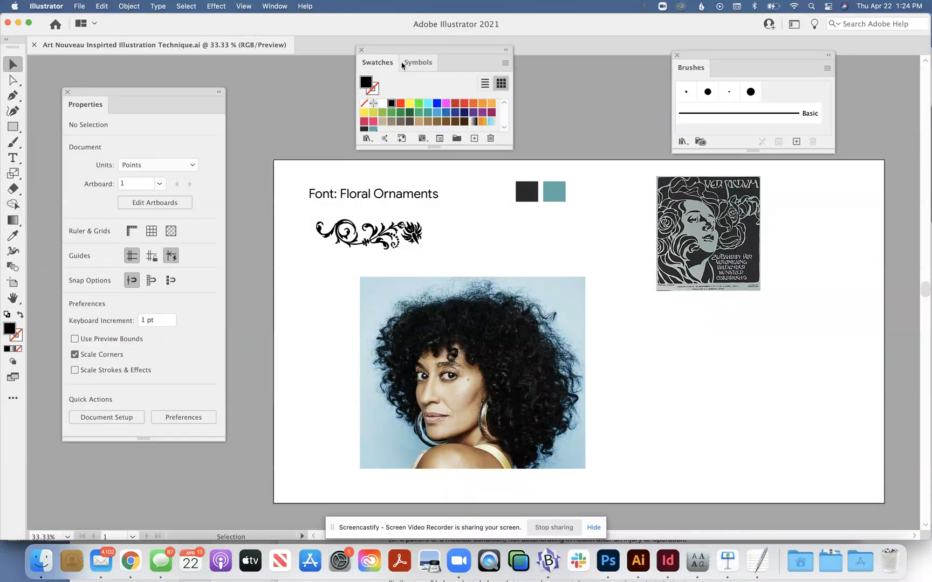
# Step: Close the Symbols panel, move the Brushes panel beside Swatches, and undock the tools panel so it floats
pyautogui.moveTo(407, 62); pyautogui.dragTo(540, 73)
pyautogui.click(534, 59)
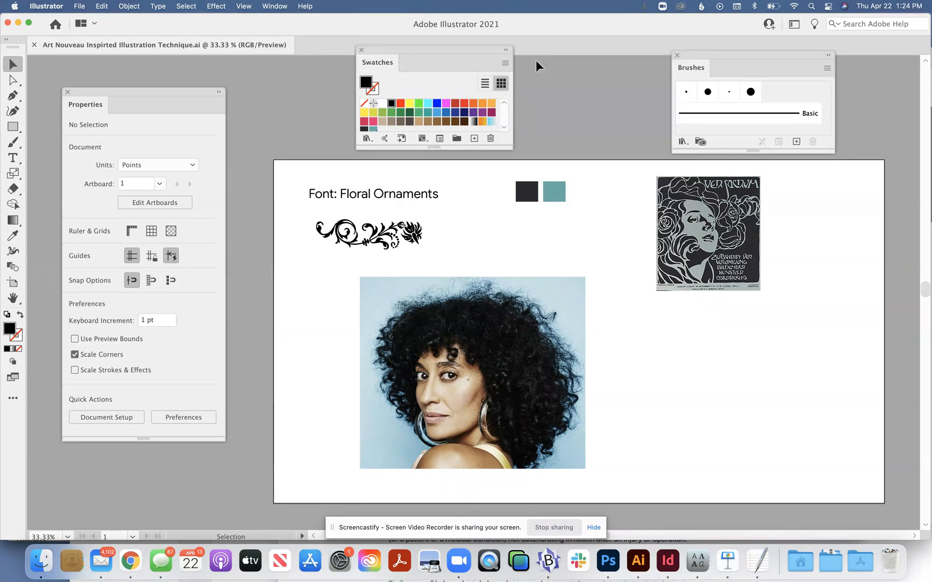
pyautogui.moveTo(719, 54); pyautogui.dragTo(613, 53)
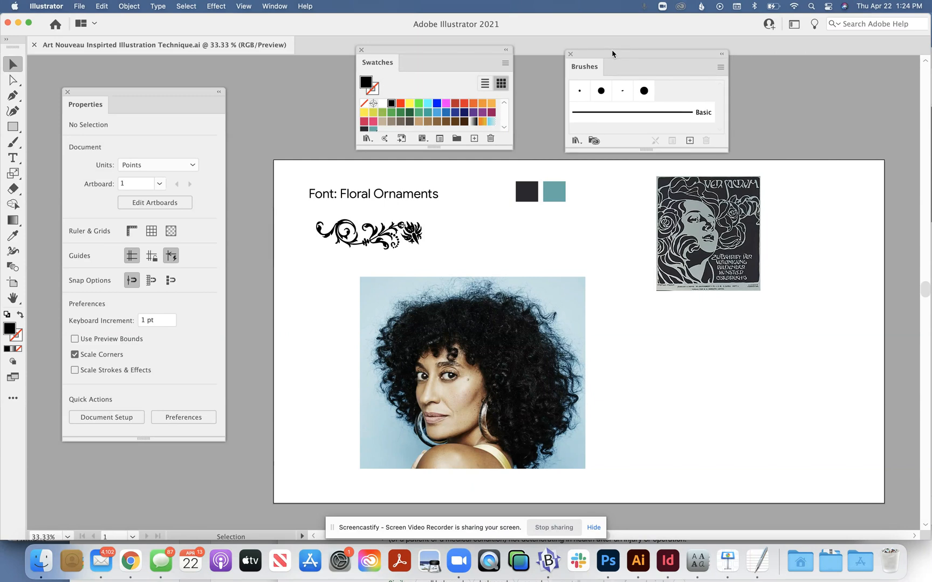
pyautogui.moveTo(11, 50); pyautogui.dragTo(20, 59)
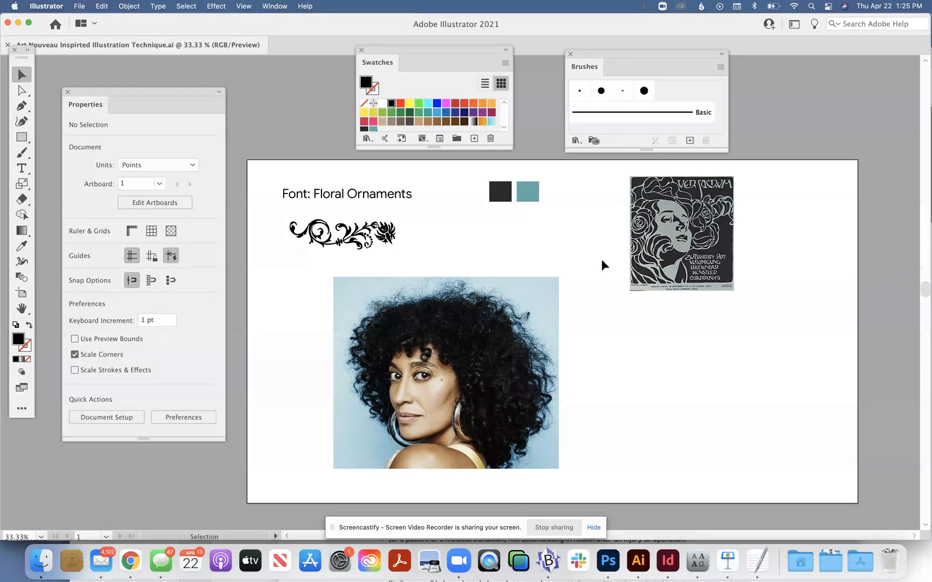
# Step: Image-trace the portrait photo with the 3 Colors preset
pyautogui.click(480, 356)
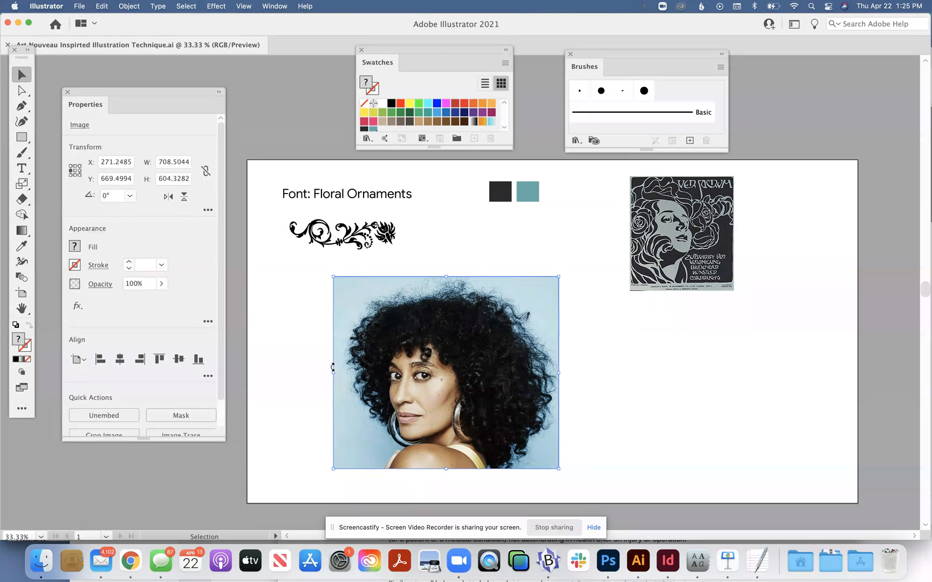
pyautogui.scroll(-3, 221, 377)
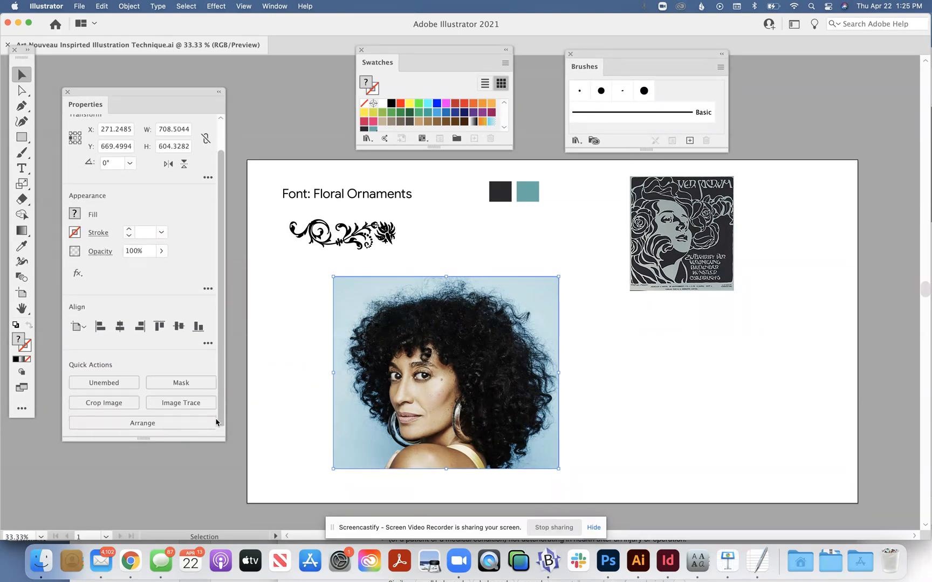
pyautogui.click(183, 408)
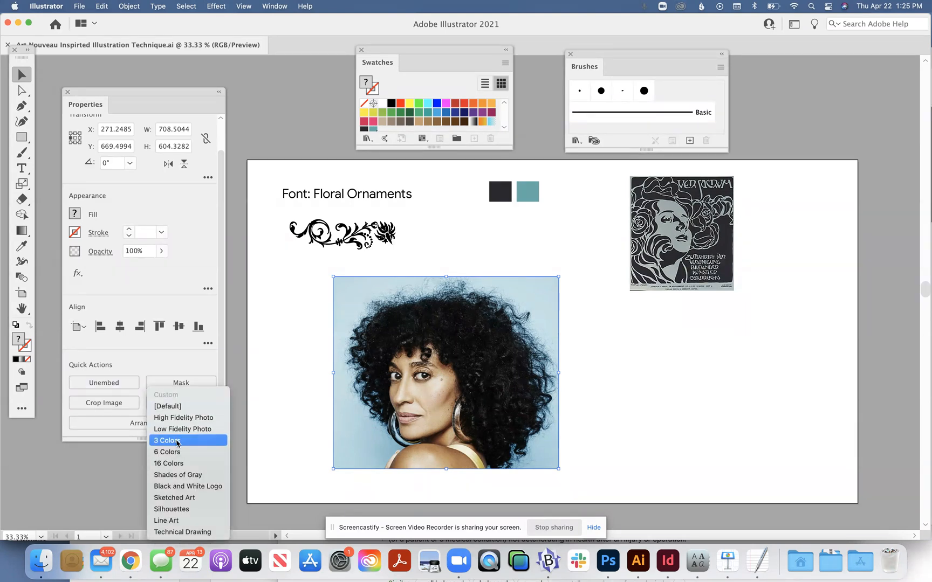
pyautogui.click(178, 441)
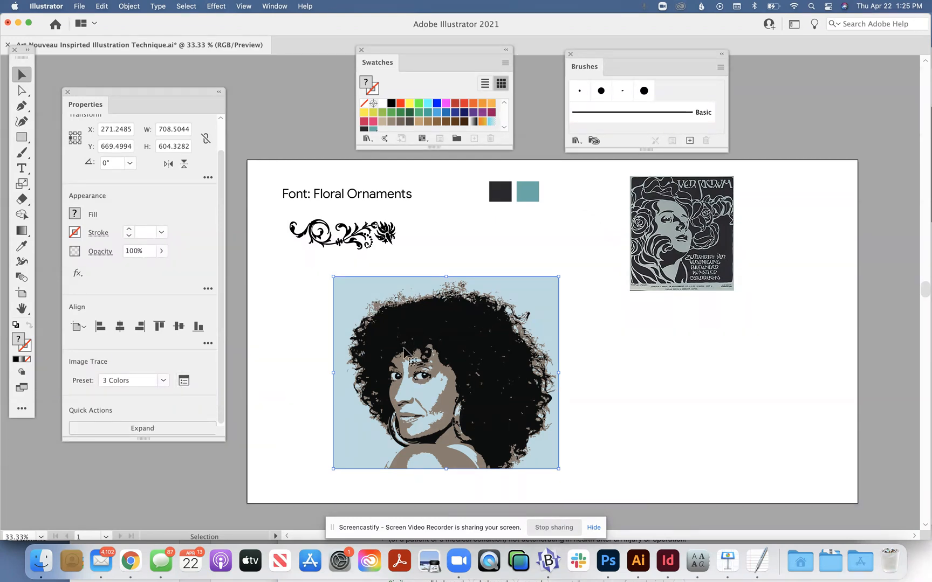
# Step: Reduce the portrait's image trace to 2 colors, set its mode to Black and White, and close the trace settings
pyautogui.click(184, 381)
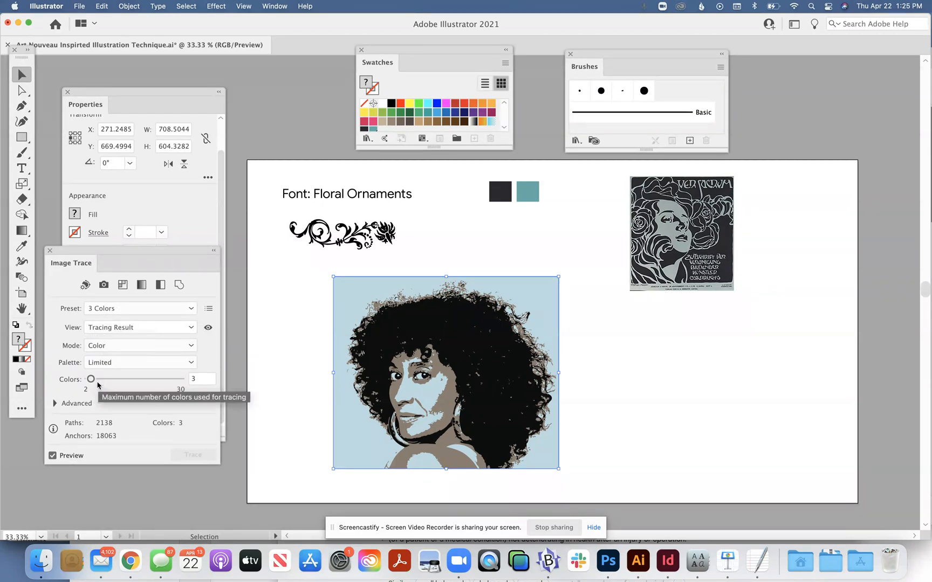
pyautogui.click(195, 384)
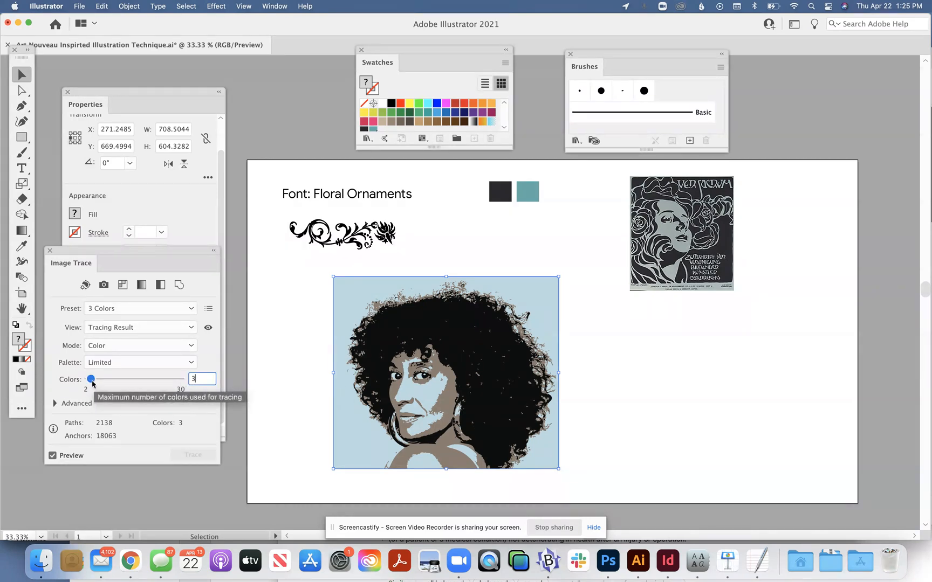
pyautogui.moveTo(93, 384); pyautogui.dragTo(90, 384)
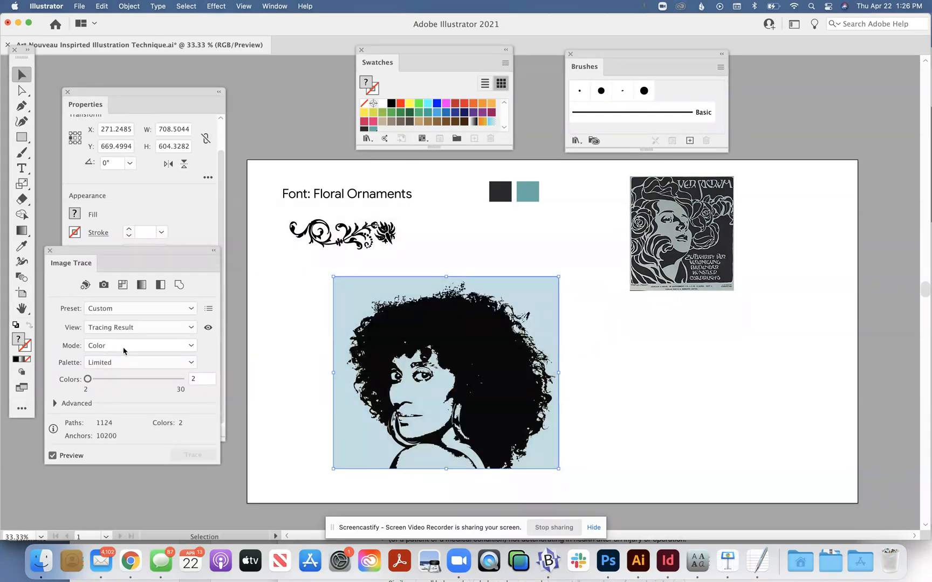
pyautogui.click(190, 348)
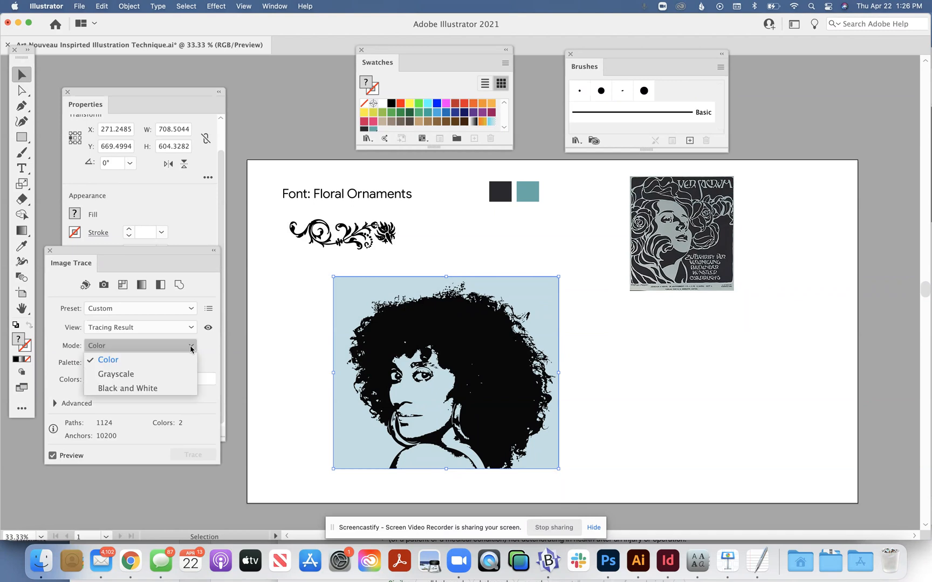
pyautogui.click(153, 388)
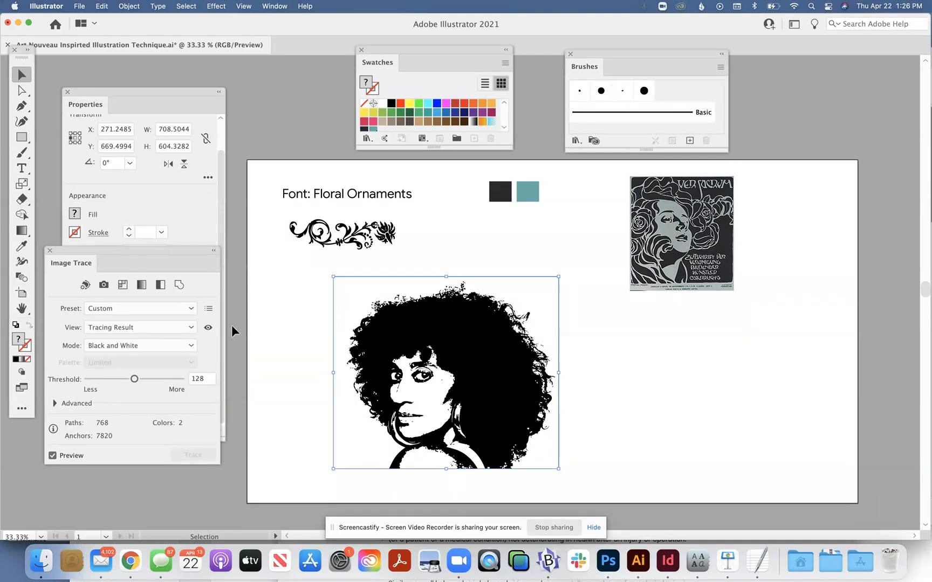
pyautogui.moveTo(56, 257); pyautogui.dragTo(74, 257)
pyautogui.click(67, 251)
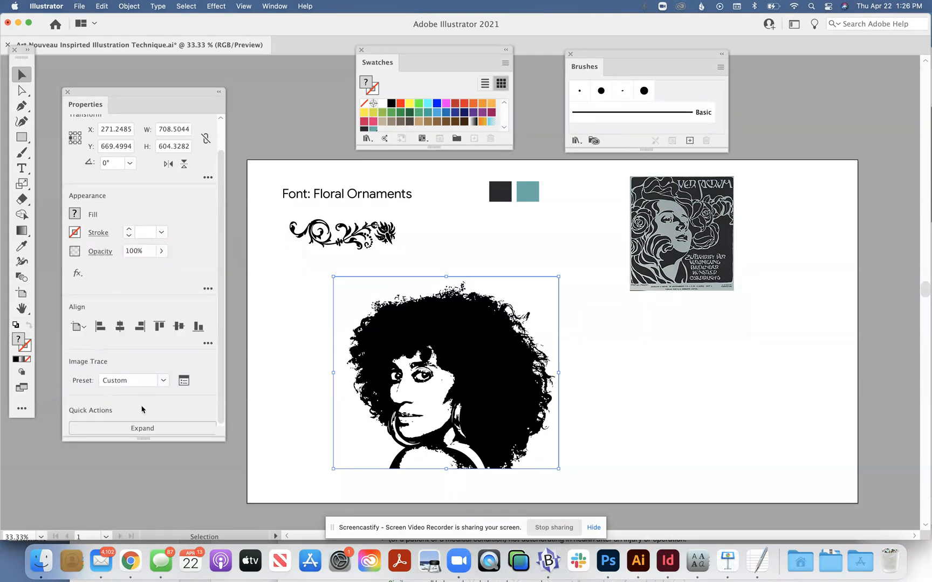
# Step: Expand the traced portrait into vector paths and select the resulting artwork
pyautogui.click(154, 430)
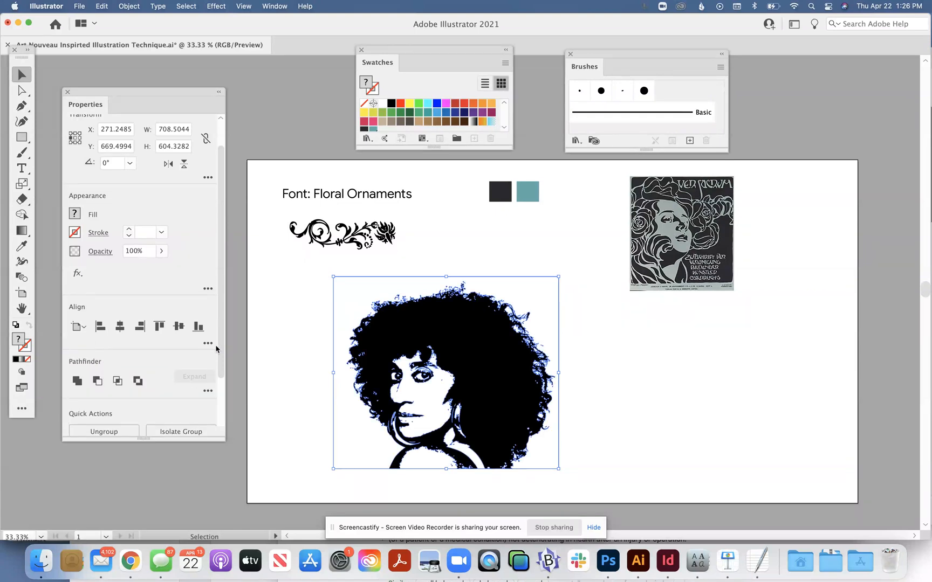
pyautogui.click(261, 328)
pyautogui.click(425, 338)
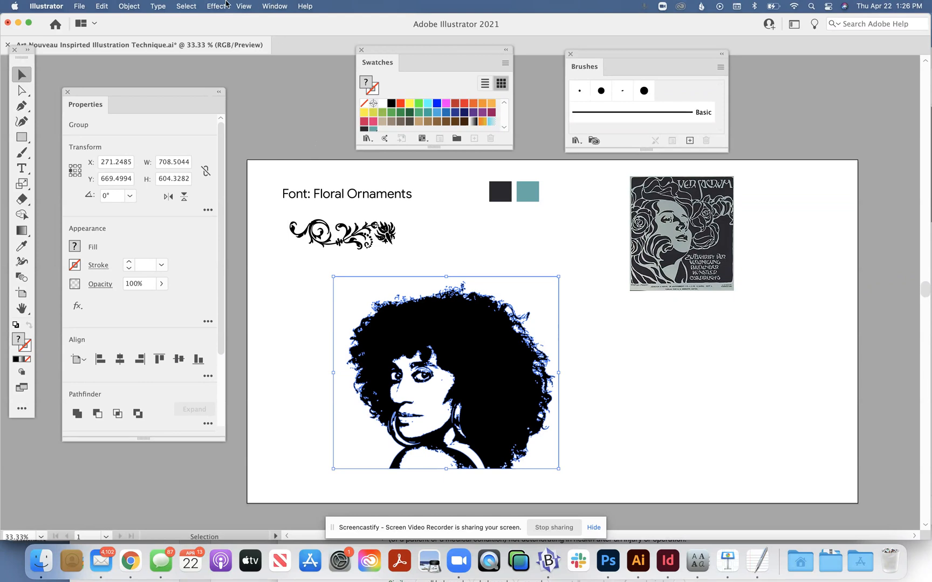
# Step: Inspect the portrait's paths in Outline view, and return to Preview
pyautogui.click(249, 8)
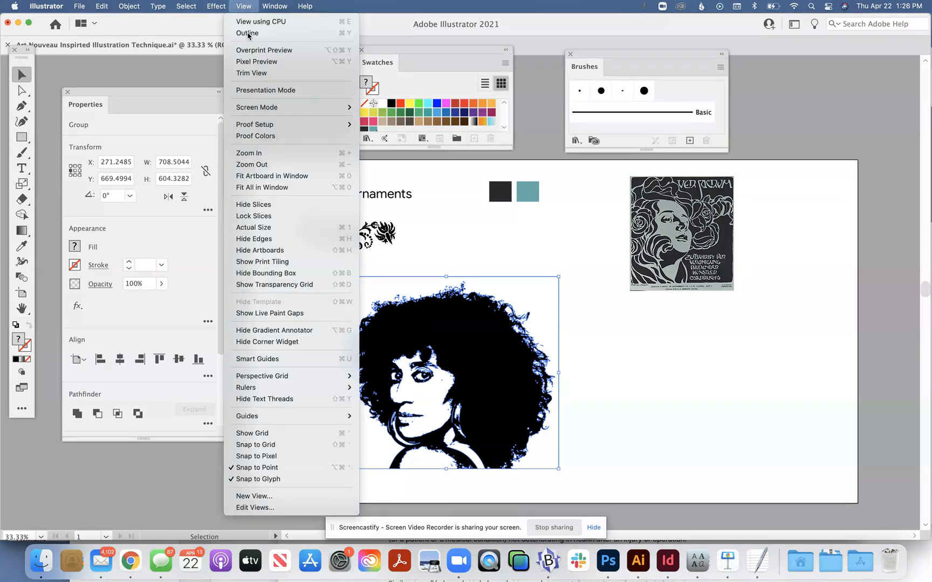
pyautogui.click(248, 31)
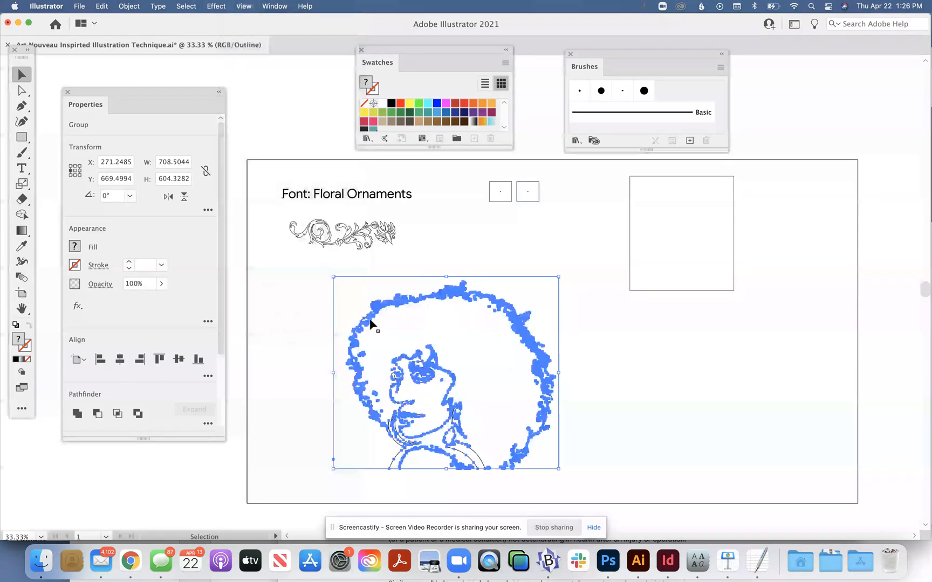
pyautogui.click(303, 317)
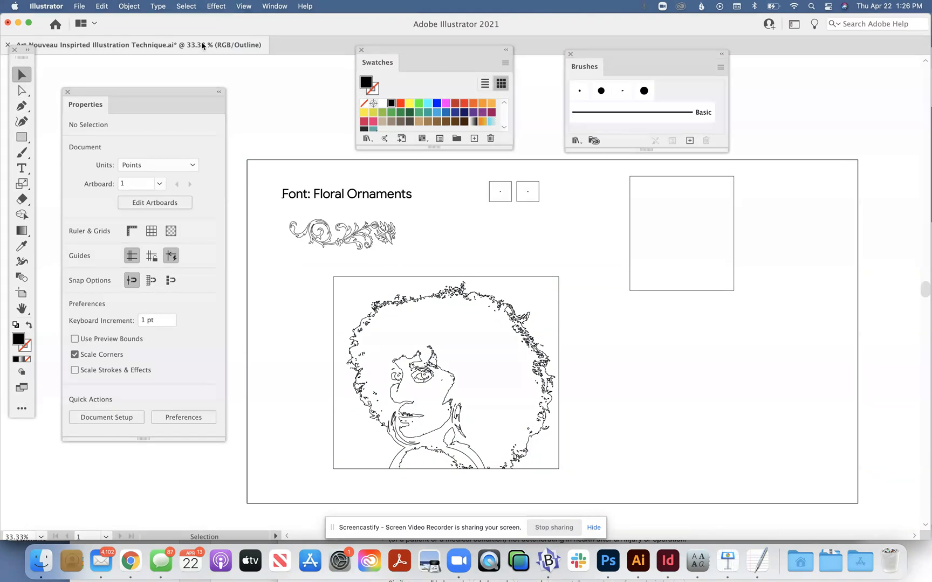
pyautogui.click(251, 8)
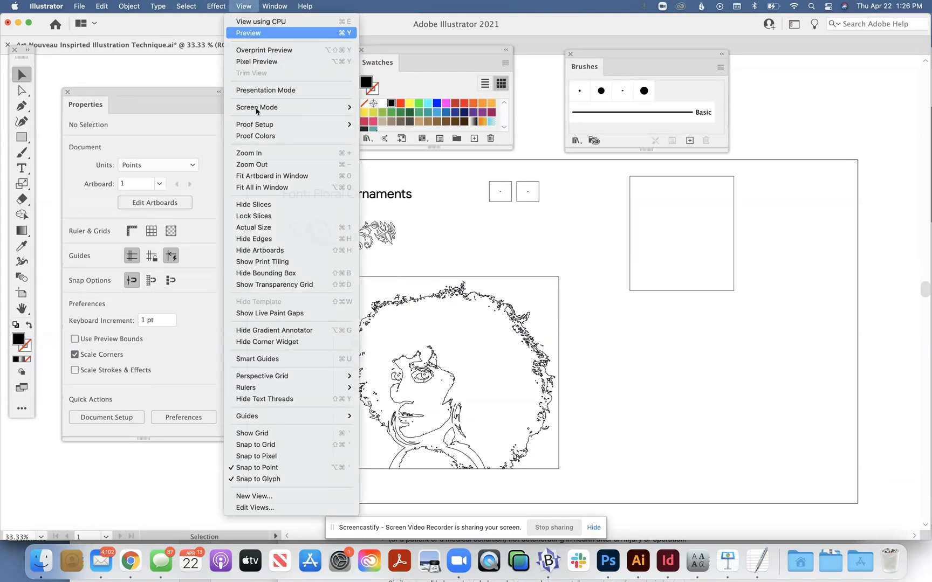
pyautogui.click(248, 33)
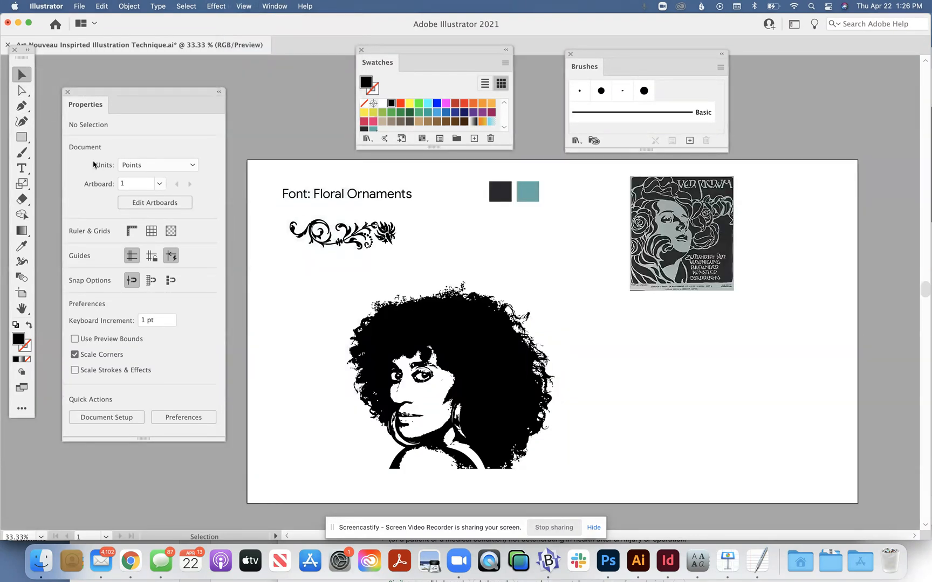
# Step: Erase a wide band through the portrait's hair, arching over the head and down both sides to separate the outer hair
pyautogui.click(411, 328)
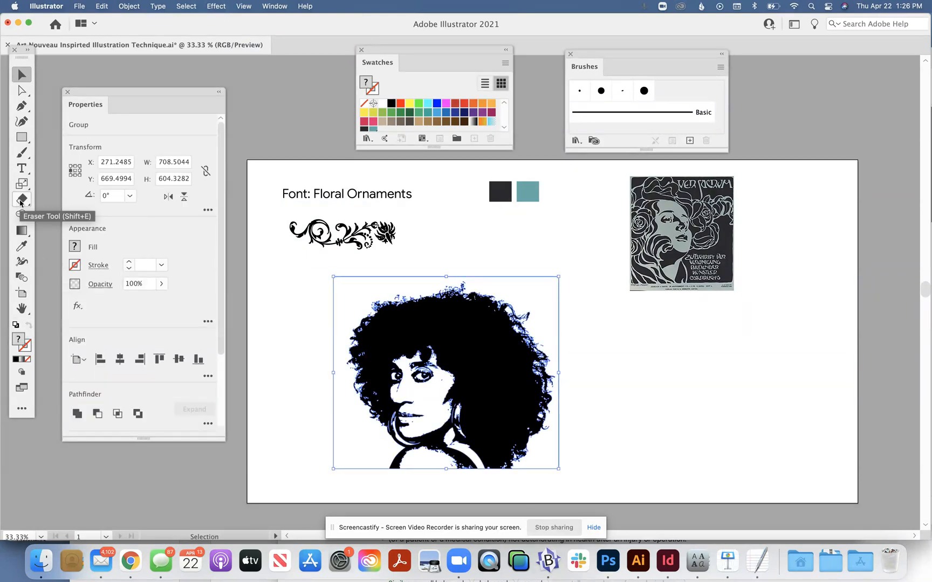
pyautogui.click(21, 203)
pyautogui.moveTo(456, 329)
pyautogui.mouseDown()
pyautogui.moveTo(481, 339)
pyautogui.moveTo(503, 377)
pyautogui.moveTo(513, 480)
pyautogui.mouseUp()
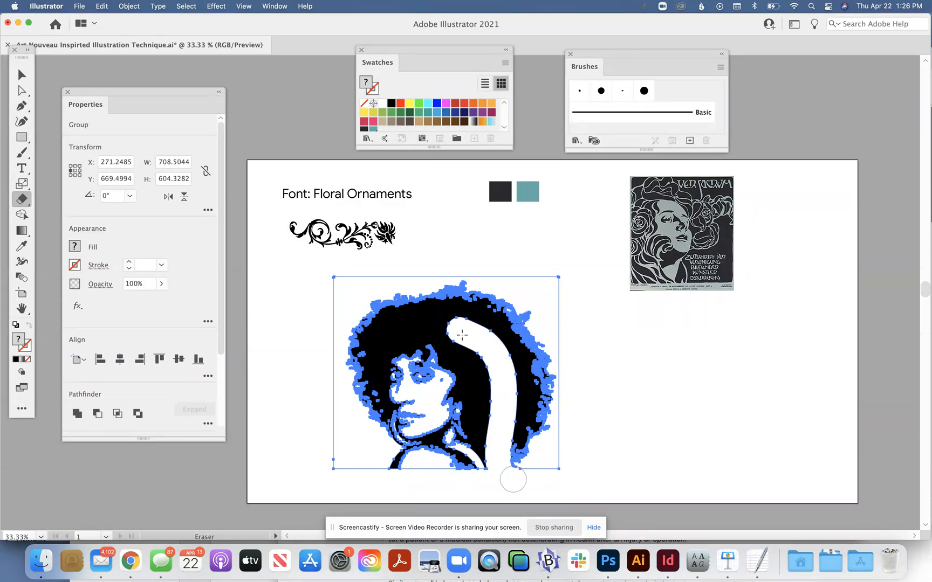
pyautogui.moveTo(459, 328)
pyautogui.mouseDown()
pyautogui.moveTo(407, 322)
pyautogui.moveTo(380, 334)
pyautogui.moveTo(370, 363)
pyautogui.moveTo(372, 421)
pyautogui.moveTo(352, 481)
pyautogui.mouseUp()
pyautogui.click(21, 74)
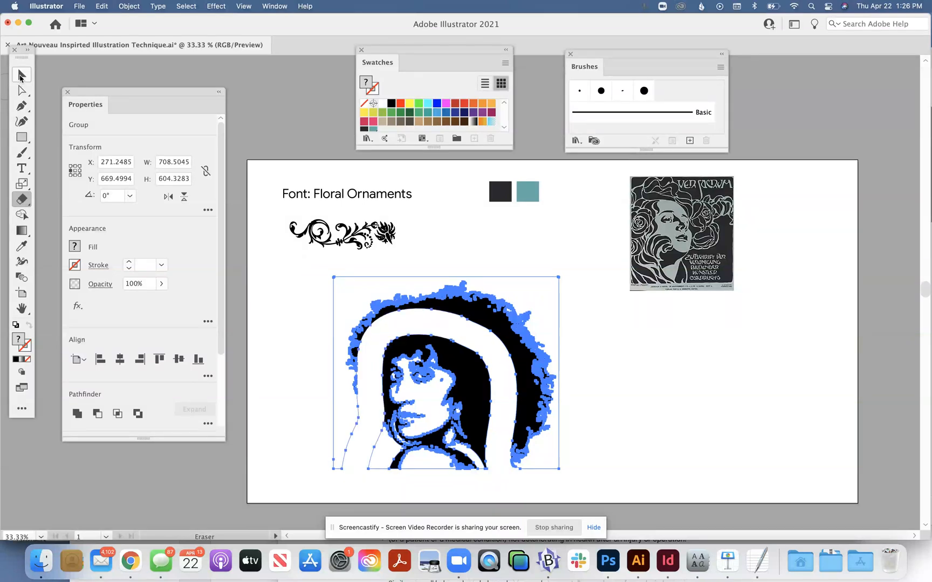
pyautogui.click(288, 288)
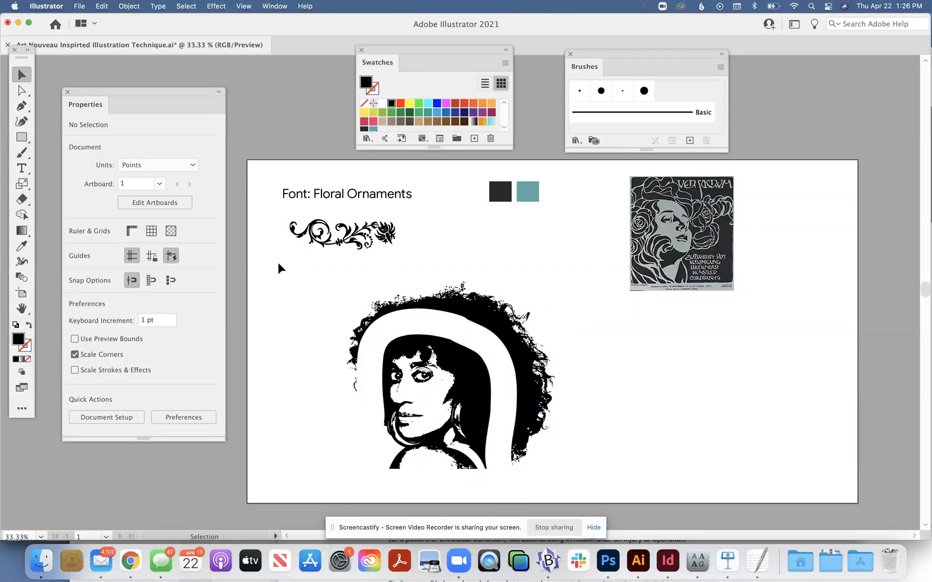
# Step: Select the upper part of the outer hair with Direct Selection and delete it
pyautogui.click(22, 90)
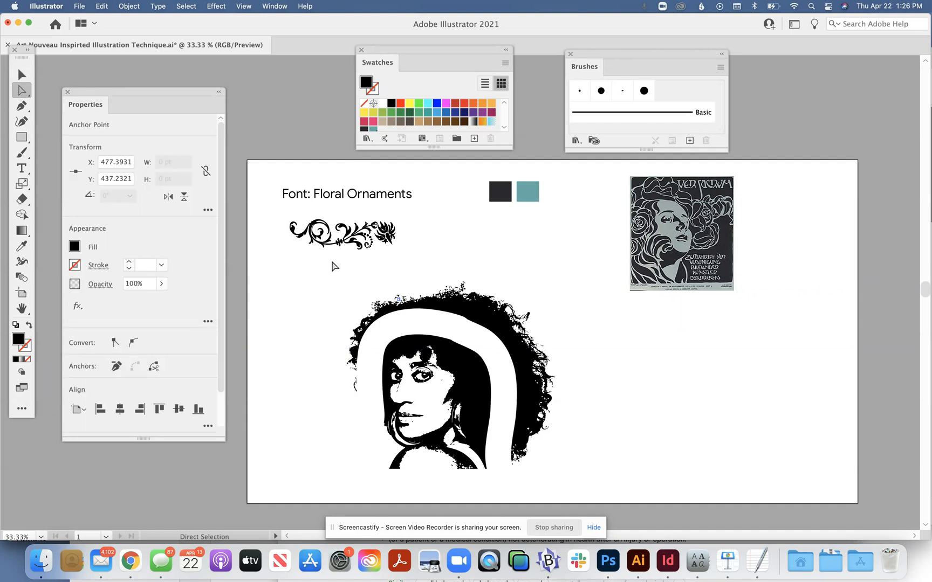
pyautogui.moveTo(306, 274); pyautogui.dragTo(545, 313)
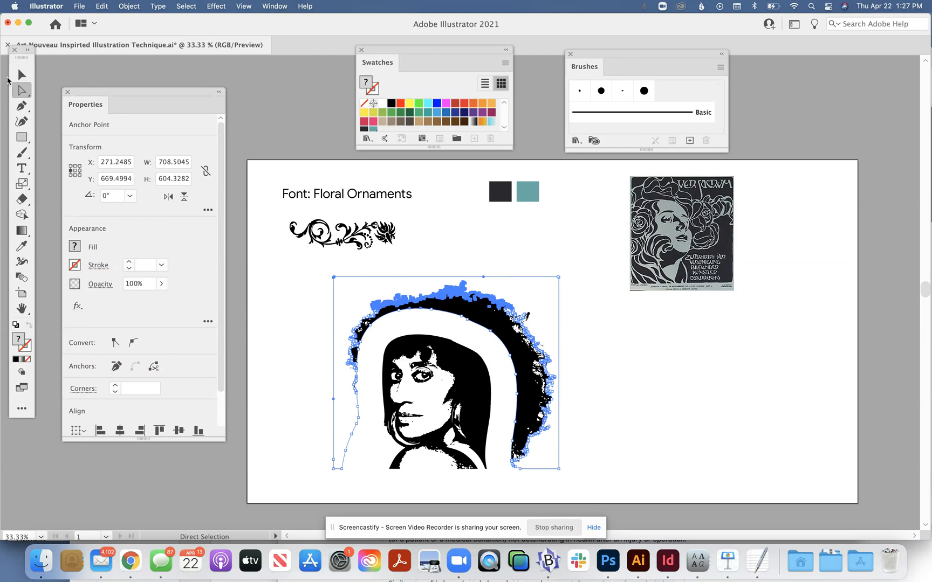
pyautogui.click(22, 75)
pyautogui.moveTo(280, 278); pyautogui.dragTo(340, 294)
pyautogui.click(22, 90)
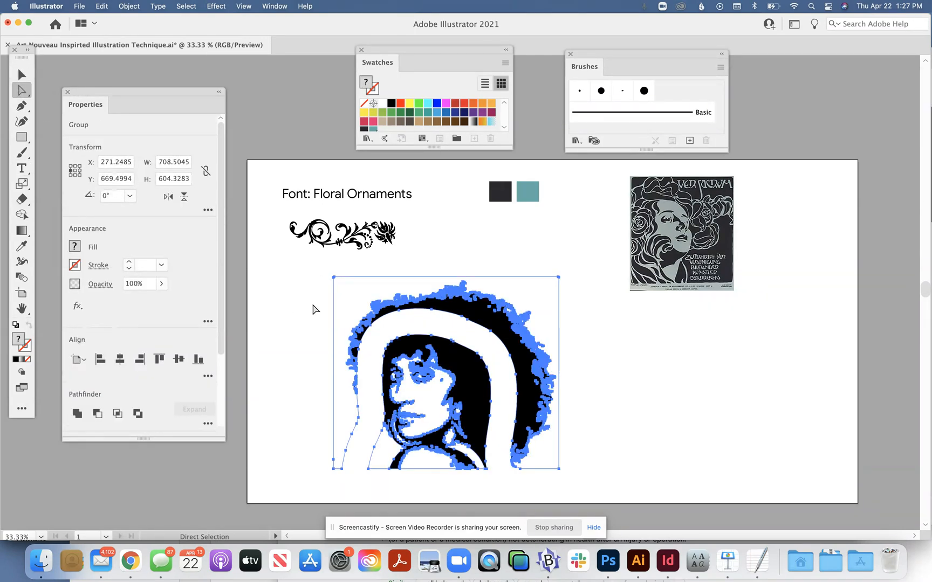
pyautogui.moveTo(301, 276); pyautogui.dragTo(563, 329)
pyautogui.press('Delete')
pyautogui.press('Delete')
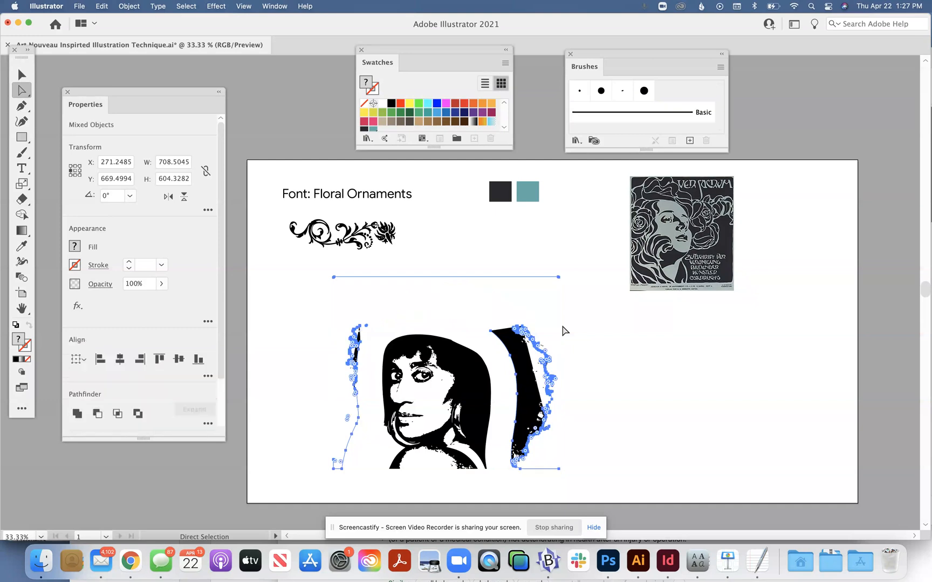
# Step: Delete the leftover outer hair fragments on both sides of the head
pyautogui.moveTo(498, 311); pyautogui.dragTo(603, 487)
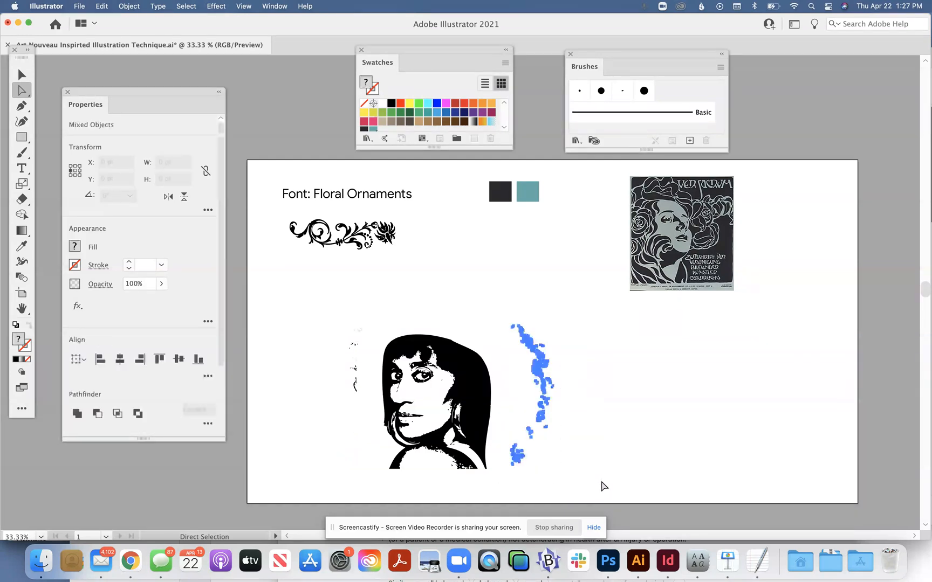
pyautogui.press('Delete')
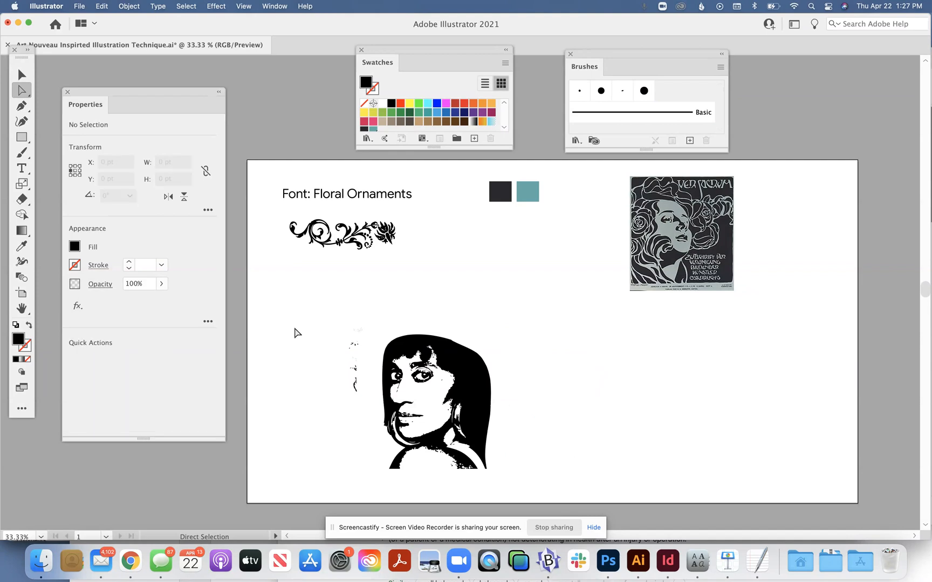
pyautogui.moveTo(289, 306); pyautogui.dragTo(368, 419)
pyautogui.press('Delete')
# Step: Draw a black rectangle about 566 × 492 pt over the portrait and send it to the back as a background
pyautogui.click(20, 137)
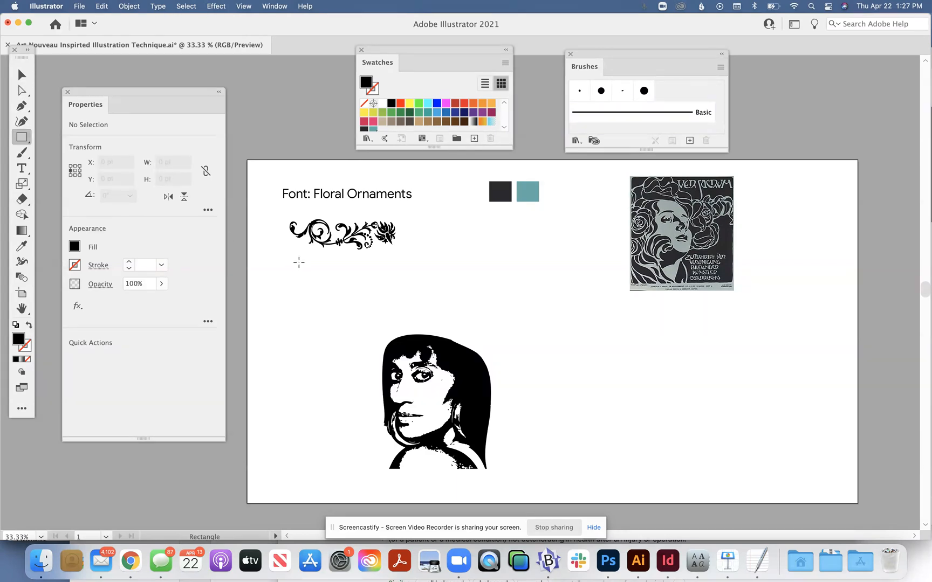
pyautogui.moveTo(318, 315); pyautogui.dragTo(499, 472)
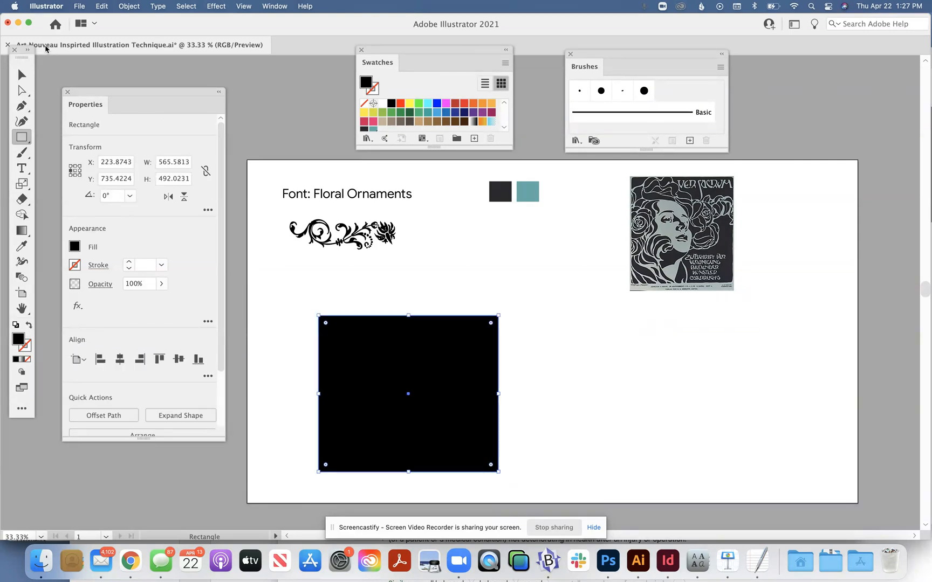
pyautogui.click(20, 75)
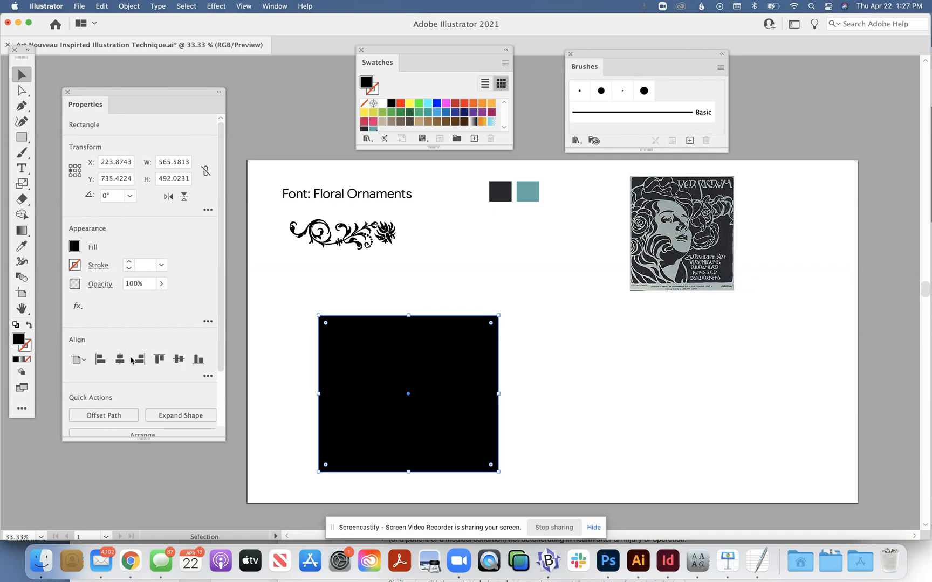
pyautogui.scroll(-3, 222, 357)
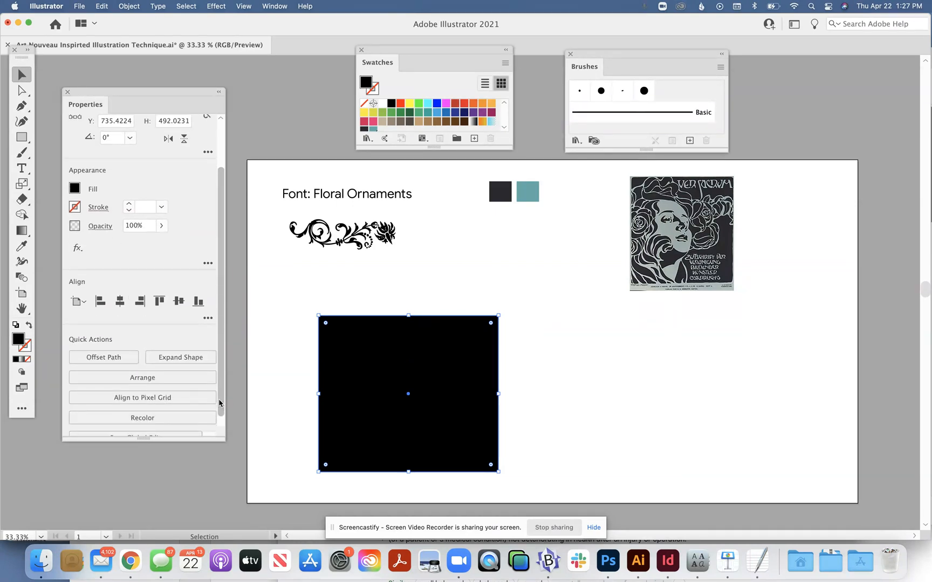
pyautogui.click(162, 379)
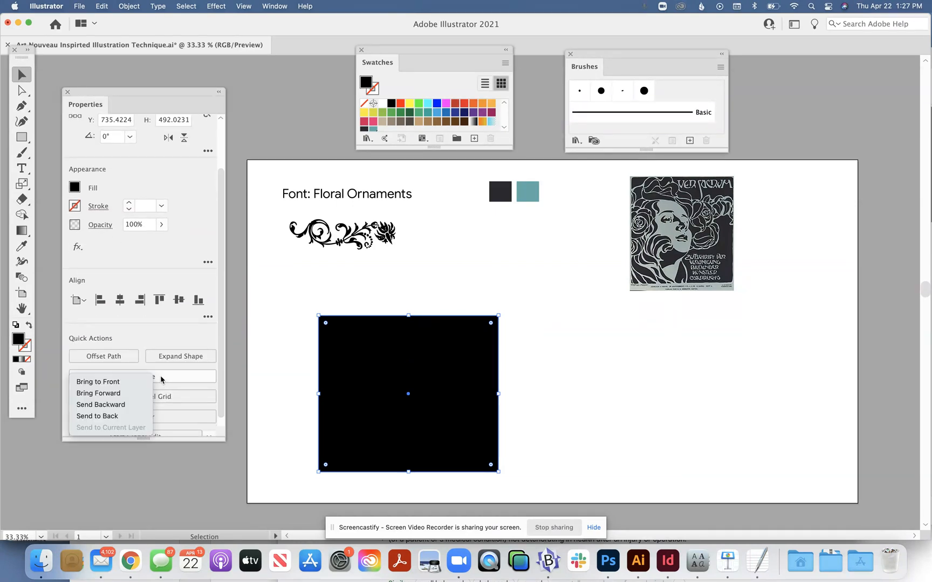
pyautogui.click(133, 417)
pyautogui.click(301, 349)
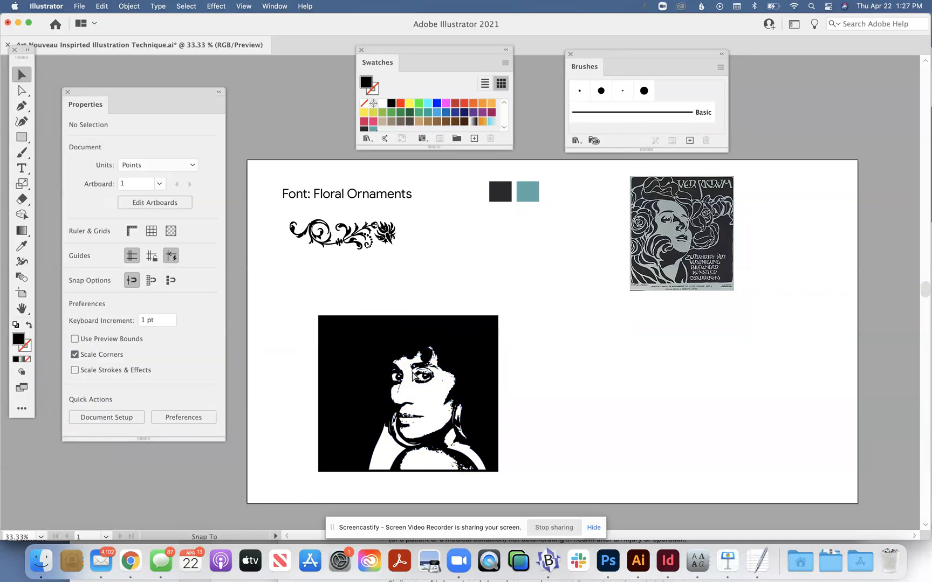
# Step: Select the portrait together with its black background rectangle and group them
pyautogui.click(413, 373)
pyautogui.click(290, 306)
pyautogui.moveTo(289, 307); pyautogui.dragTo(572, 446)
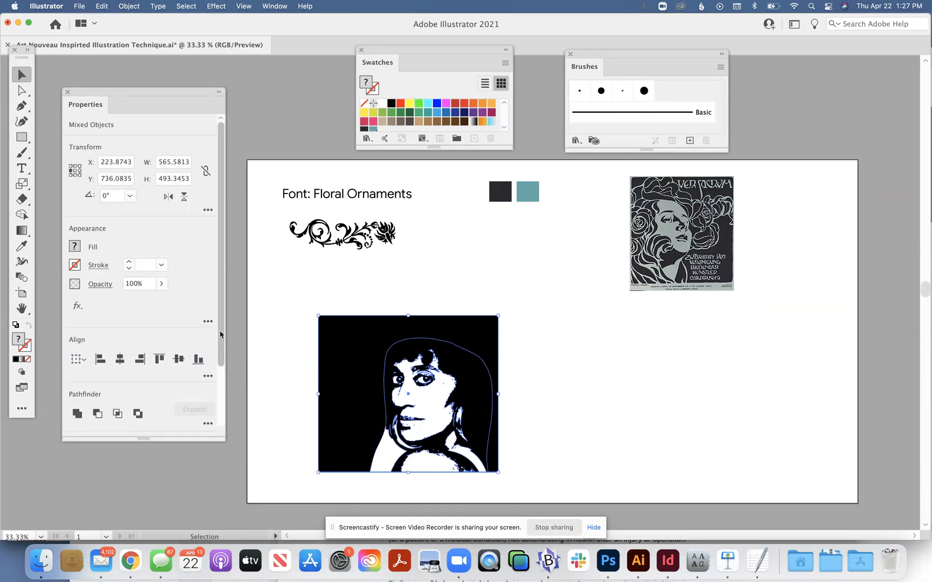
pyautogui.scroll(-3, 223, 399)
pyautogui.scroll(-1, 222, 400)
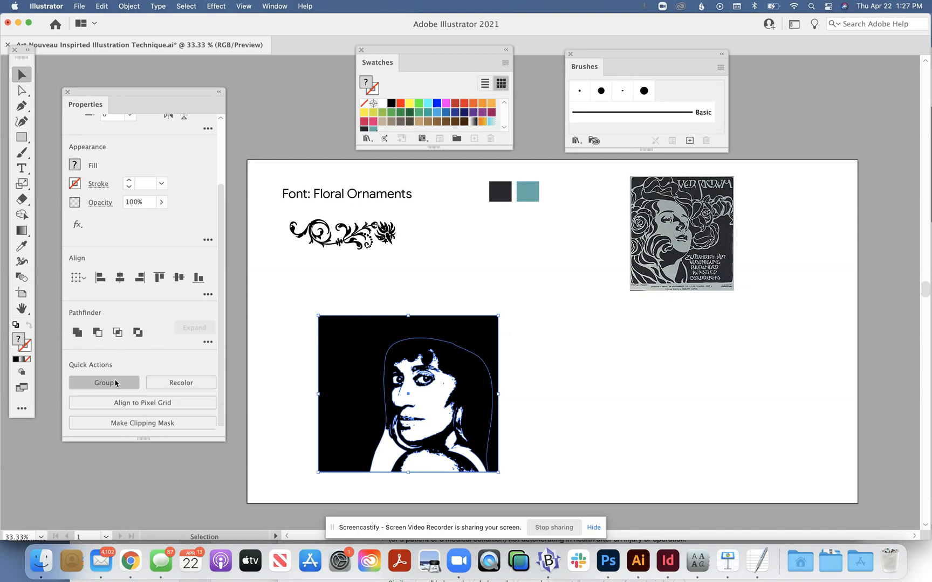
pyautogui.press('super+g')
pyautogui.click(549, 340)
# Step: Enlarge the portrait group to about 714 × 621 pt, keeping its lower-left corner in place
pyautogui.click(464, 353)
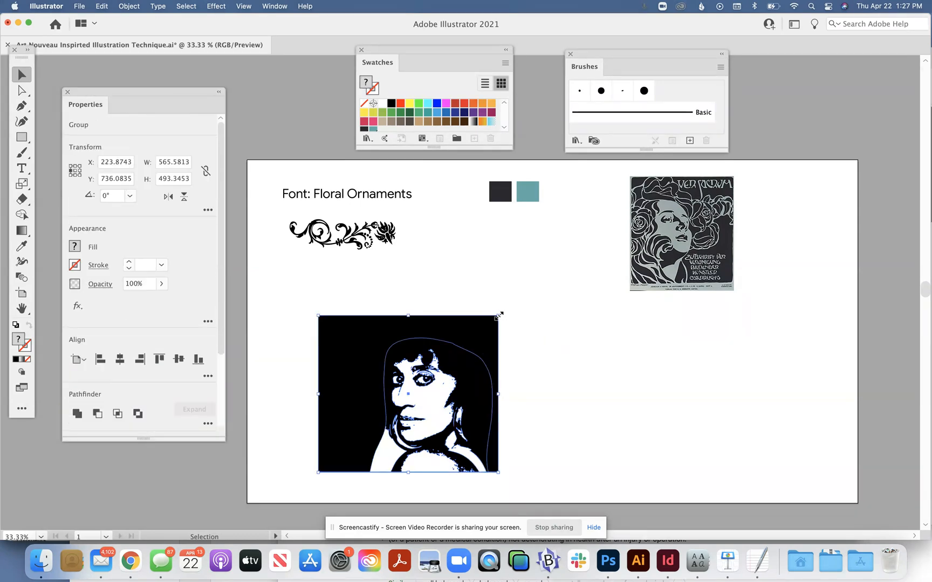
pyautogui.moveTo(498, 315); pyautogui.dragTo(546, 274)
pyautogui.click(605, 364)
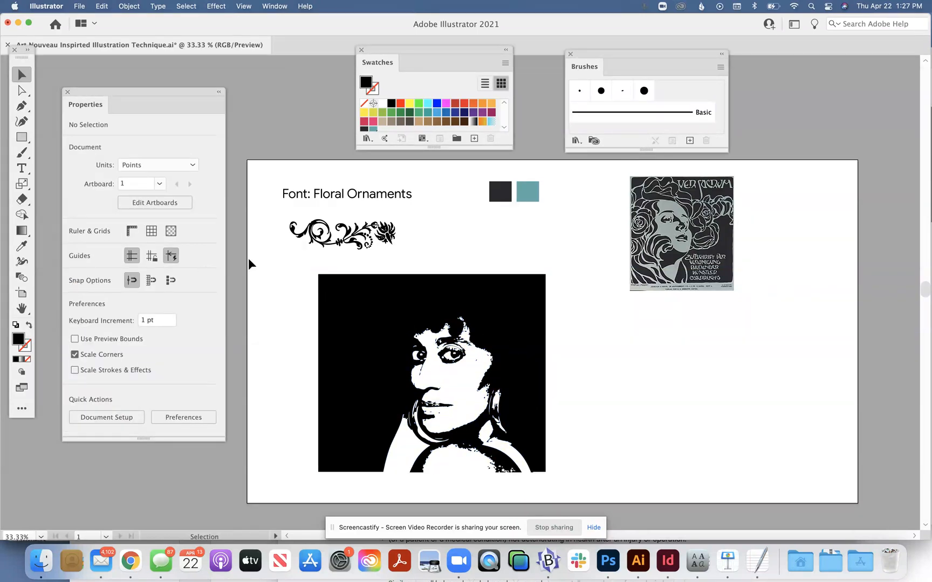
# Step: Enlarge the Swatches panel so that every row of swatches shows
pyautogui.click(22, 90)
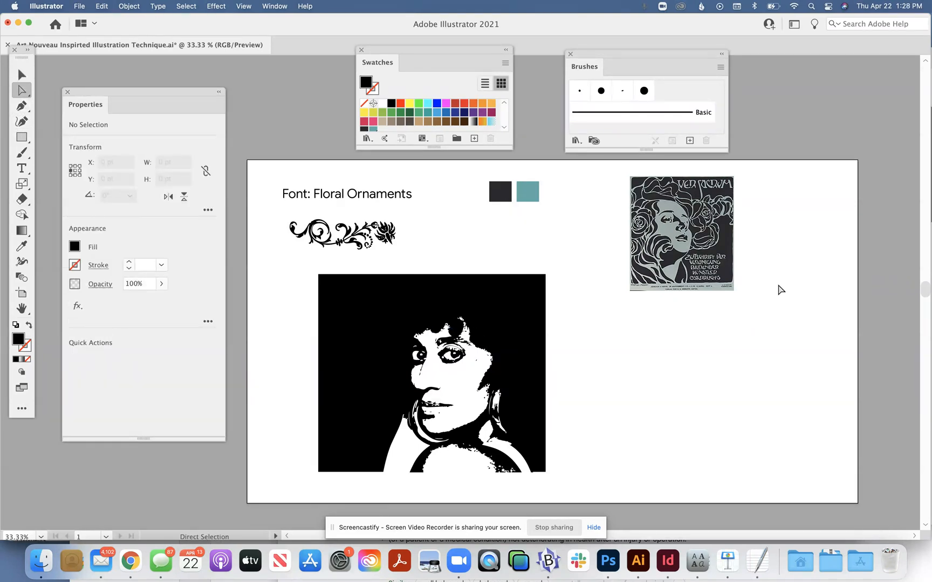
pyautogui.scroll(2, 566, 213)
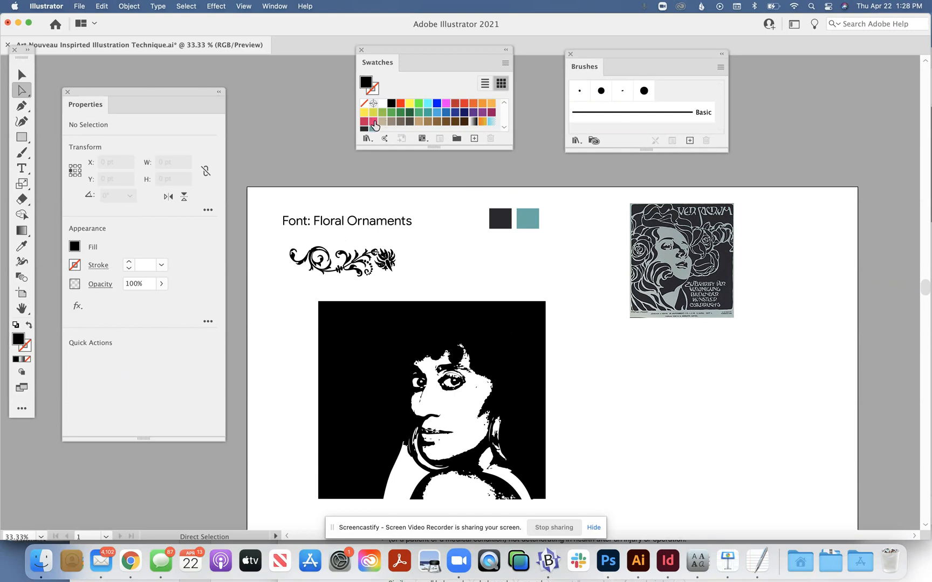
pyautogui.moveTo(428, 147); pyautogui.dragTo(430, 168)
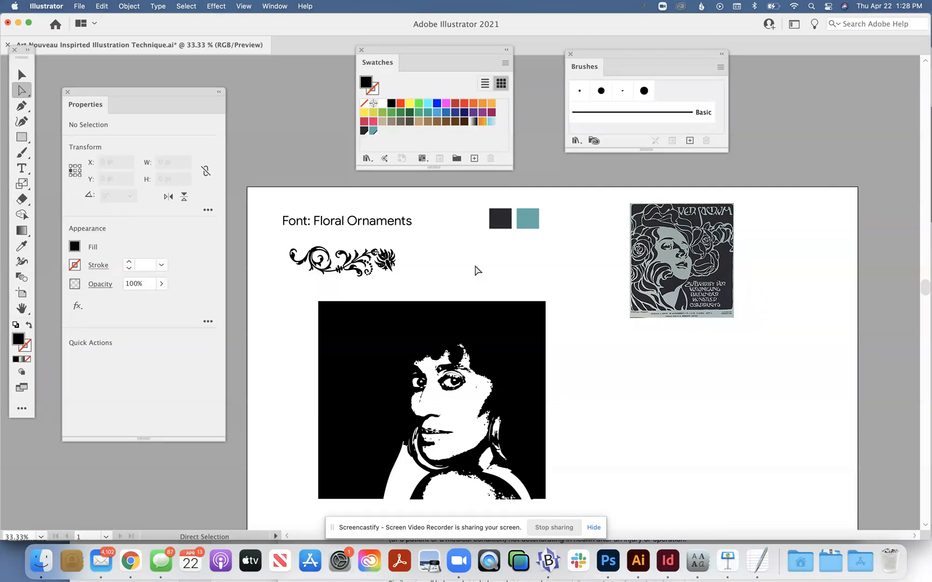
pyautogui.click(366, 315)
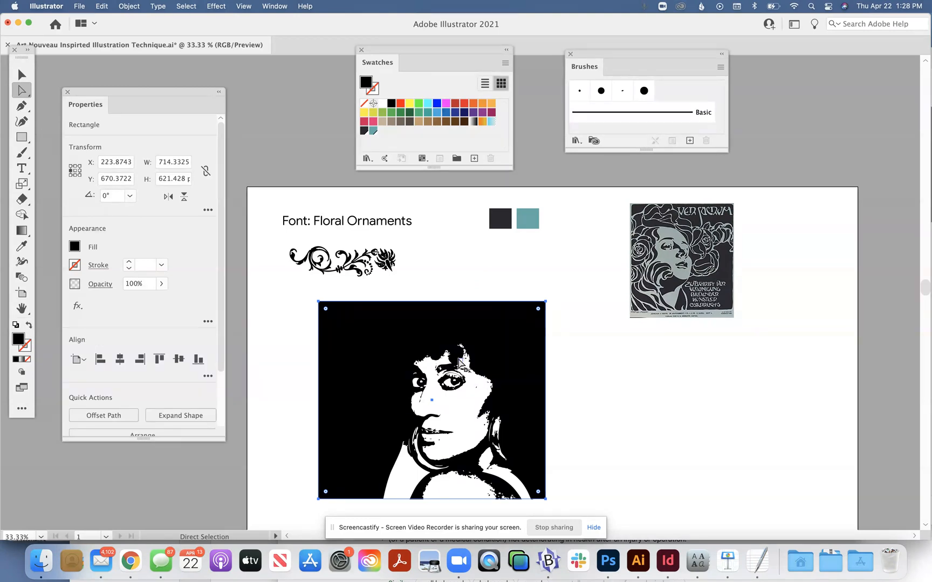
pyautogui.click(459, 363)
pyautogui.click(507, 321)
pyautogui.click(135, 8)
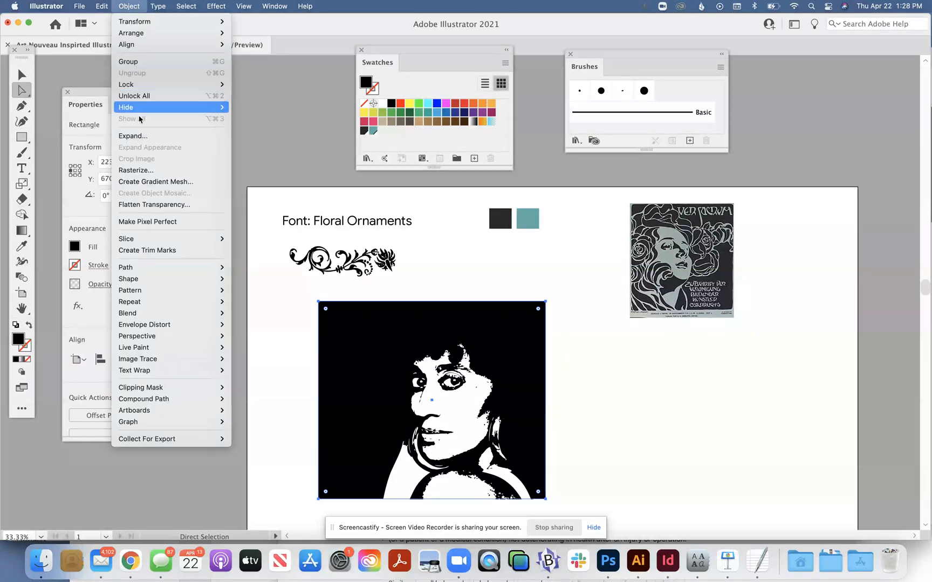
pyautogui.moveTo(172, 307)
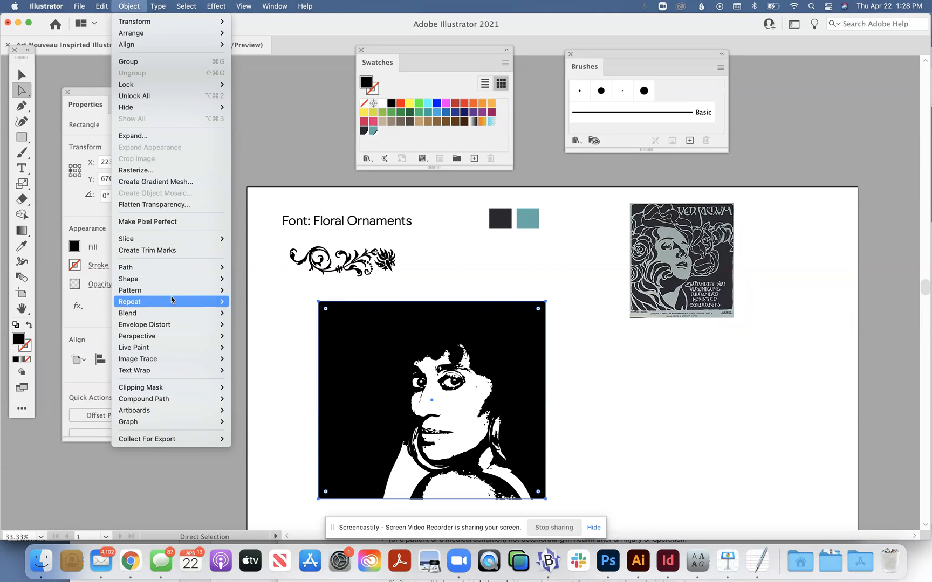
pyautogui.moveTo(169, 246)
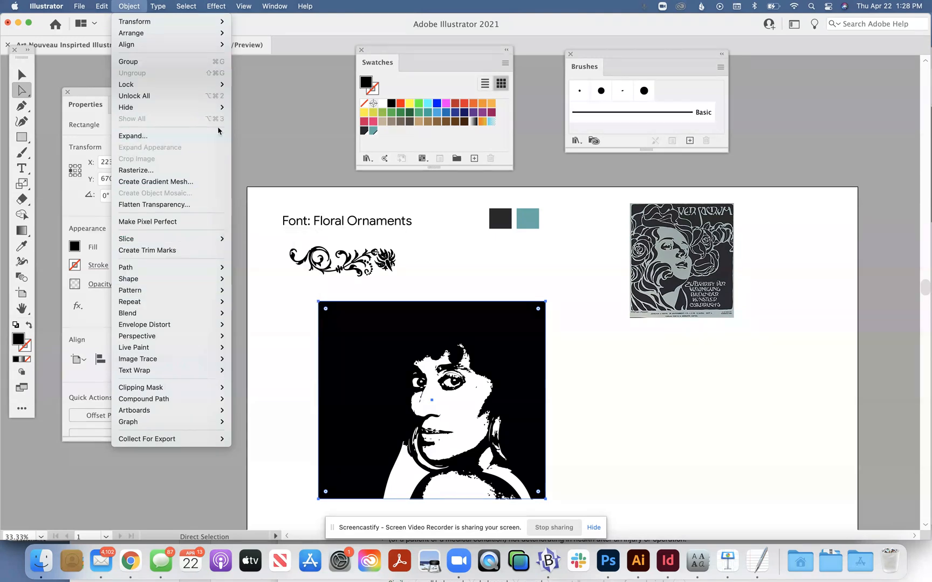
pyautogui.click(219, 129)
# Step: Delete the dark colour sample square beside the teal one on the artboard
pyautogui.click(19, 72)
pyautogui.click(291, 145)
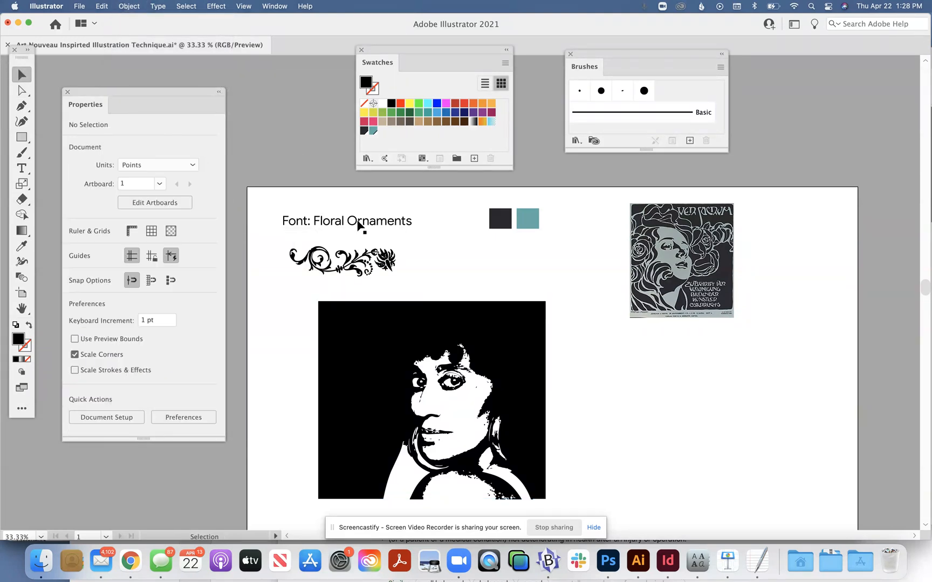
pyautogui.click(502, 227)
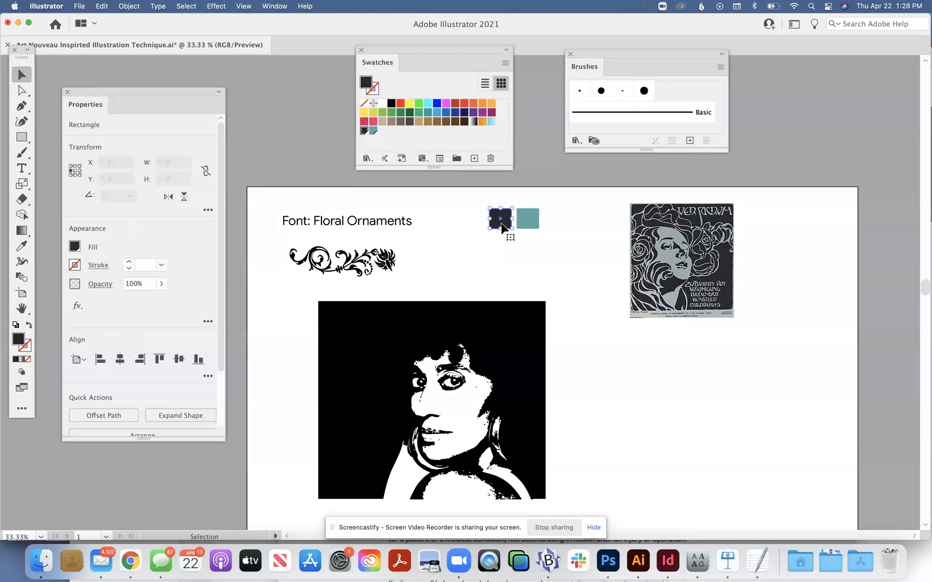
pyautogui.click(501, 222)
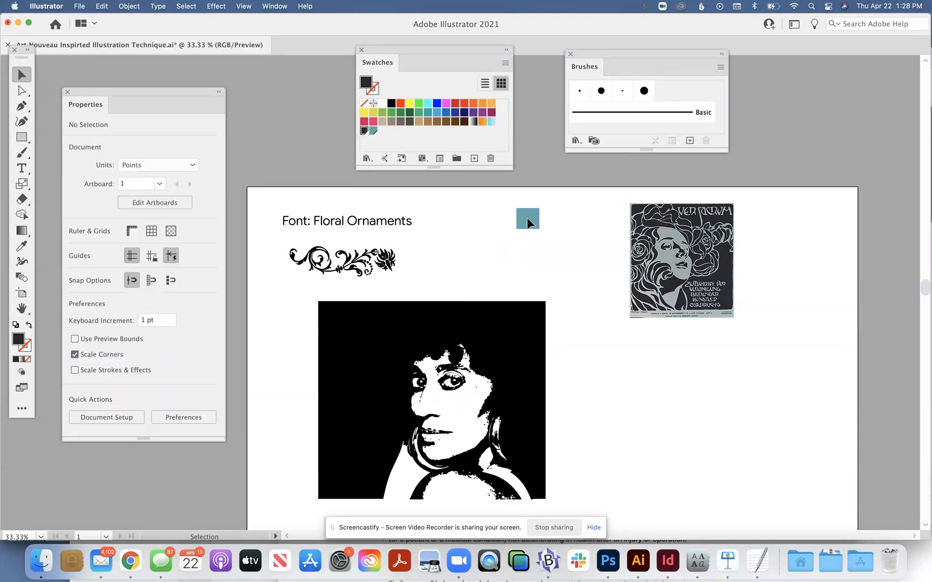
pyautogui.click(527, 216)
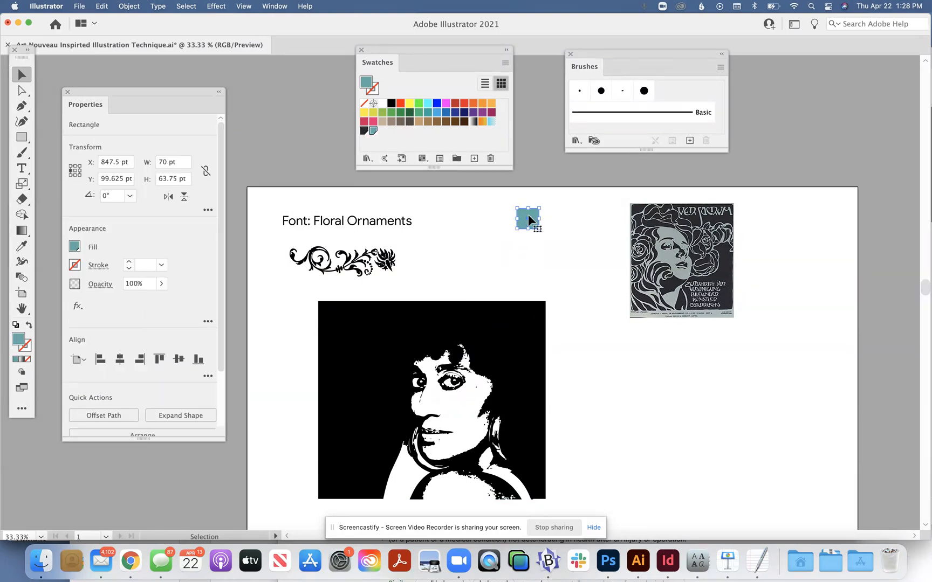
pyautogui.click(517, 255)
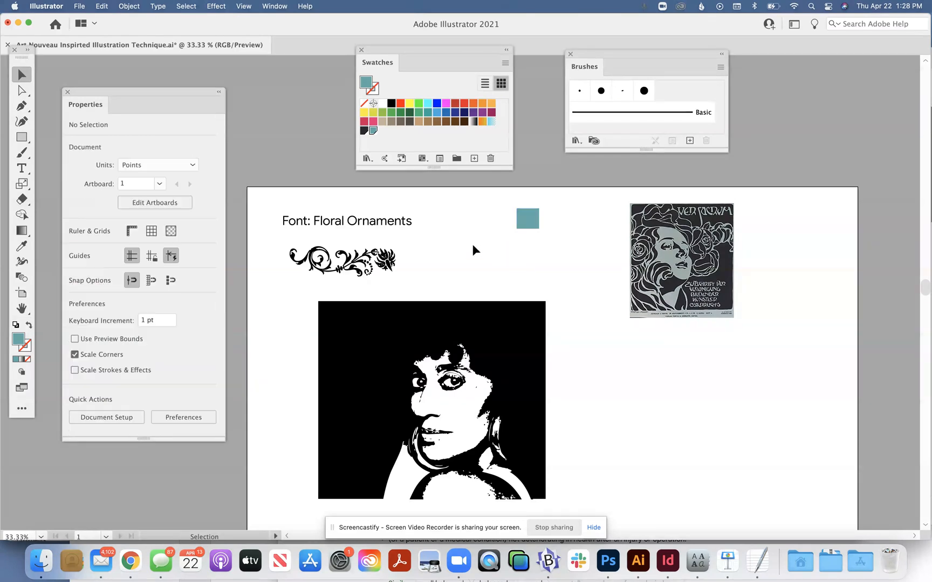
# Step: Move the floral ornament slightly to the right, keeping it between the font label and the portrait, to about X 194.7, Y 221.5 pt
pyautogui.click(387, 262)
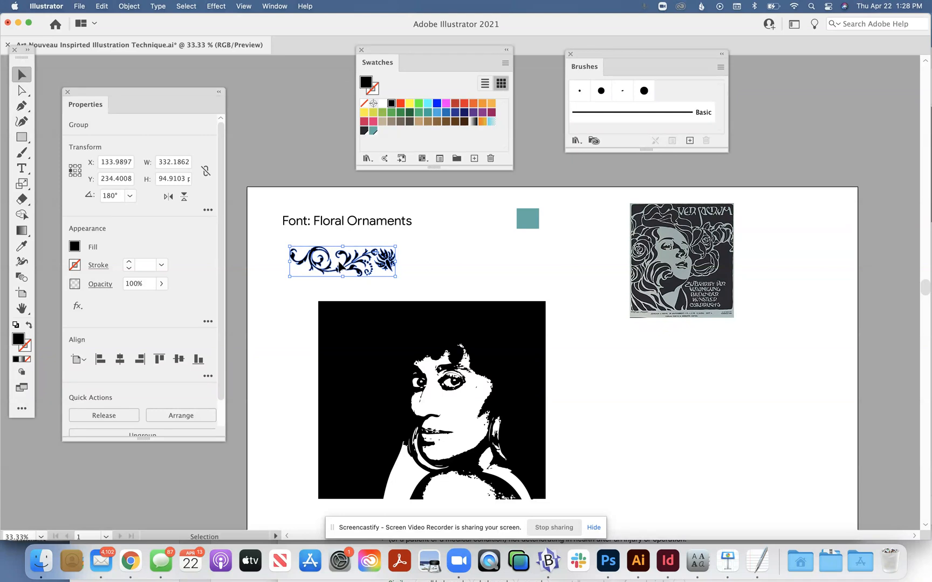
pyautogui.click(424, 252)
pyautogui.click(379, 261)
pyautogui.moveTo(380, 263); pyautogui.dragTo(401, 270)
pyautogui.click(461, 250)
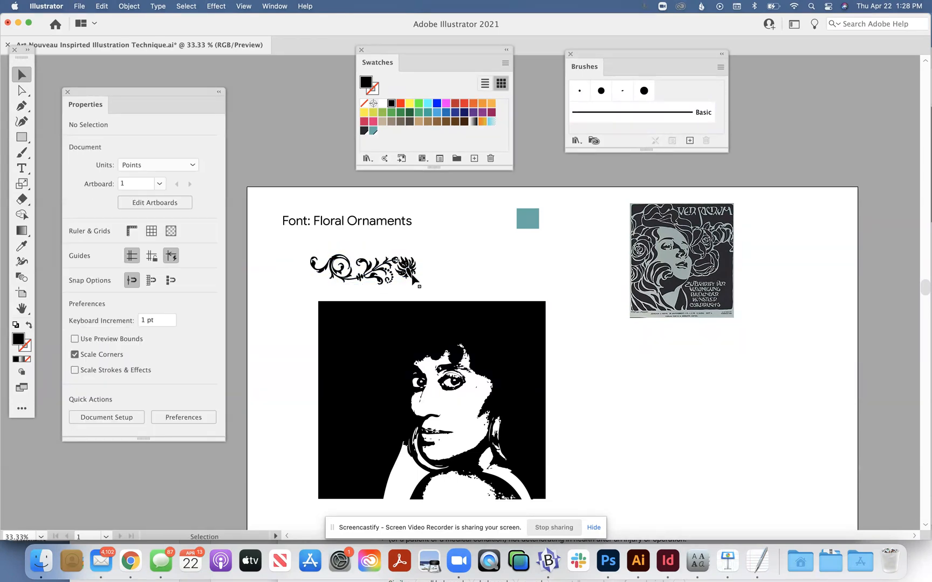
pyautogui.click(404, 271)
pyautogui.moveTo(404, 271); pyautogui.dragTo(402, 259)
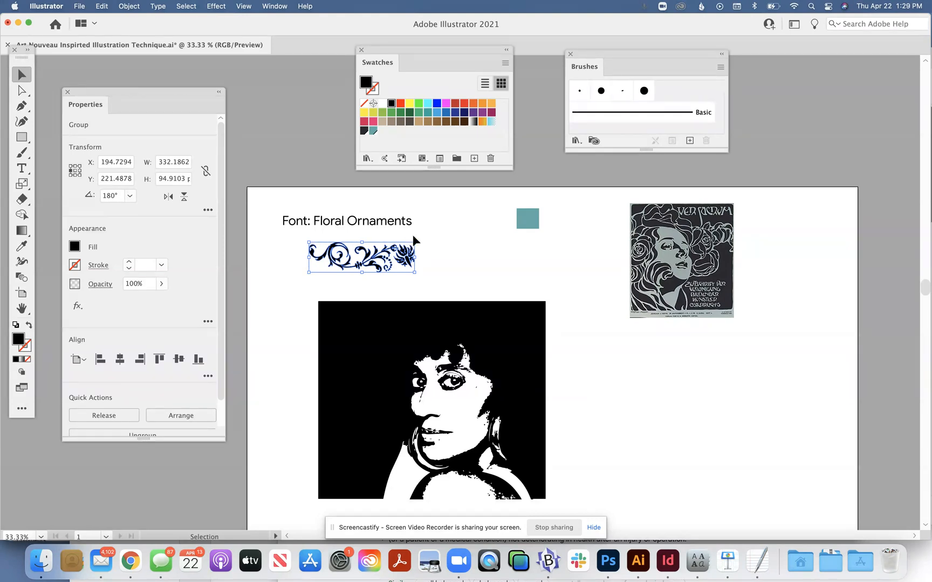
pyautogui.click(437, 232)
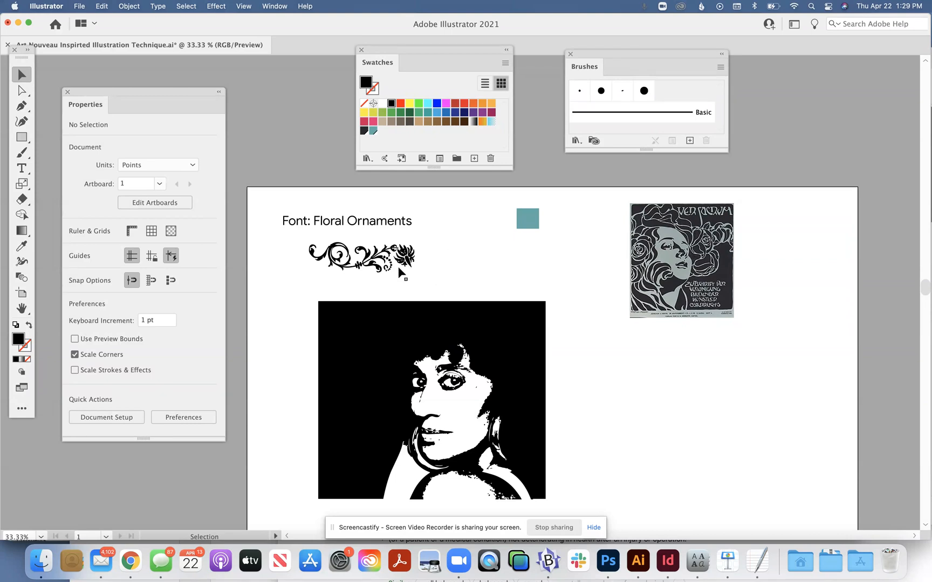
# Step: Remove the floral ornament's fill and give it a black 1 pt stroke
pyautogui.click(402, 259)
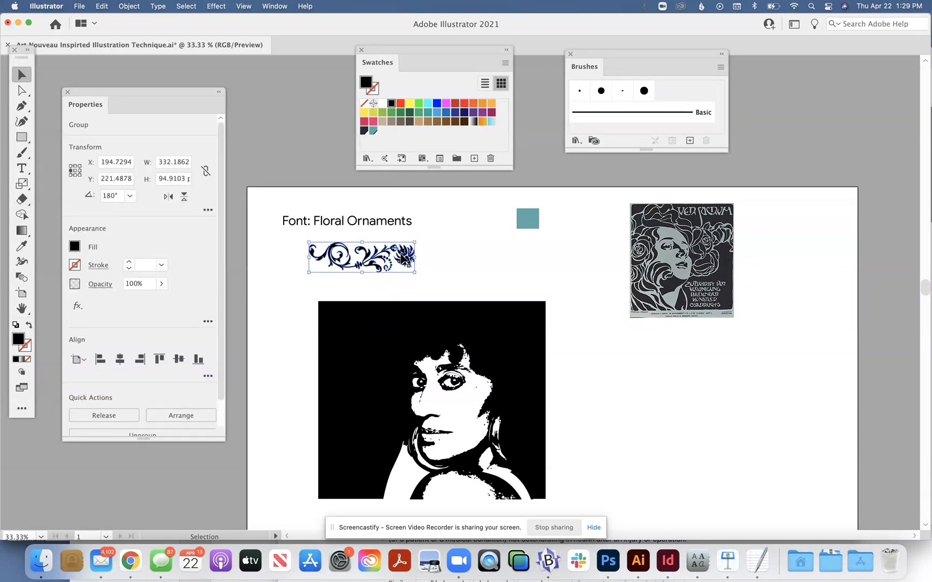
pyautogui.click(75, 247)
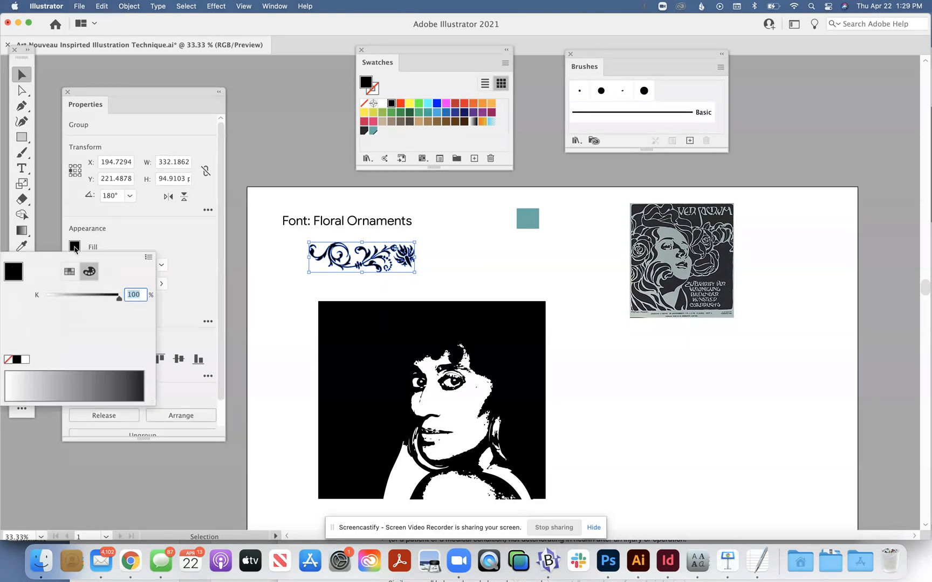
pyautogui.click(5, 361)
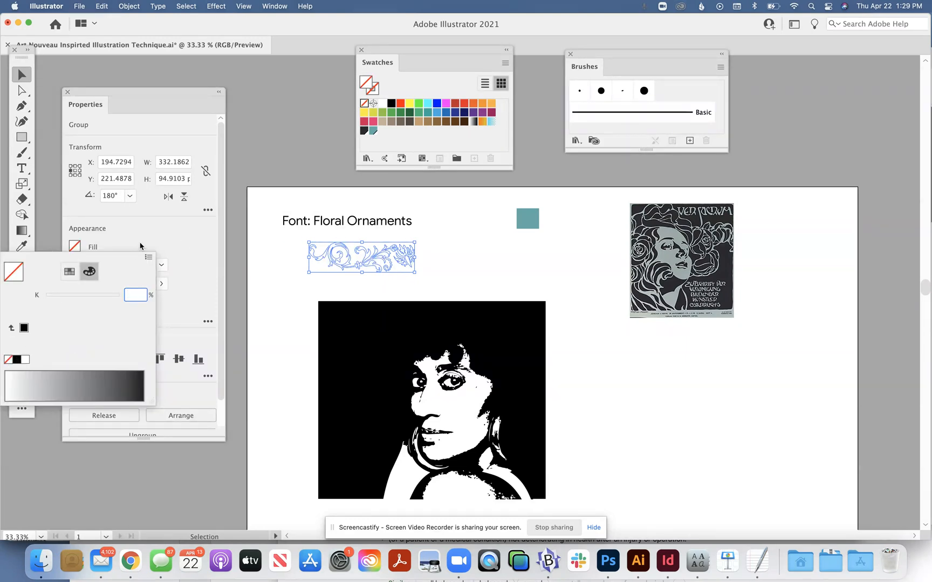
pyautogui.click(141, 249)
pyautogui.click(75, 265)
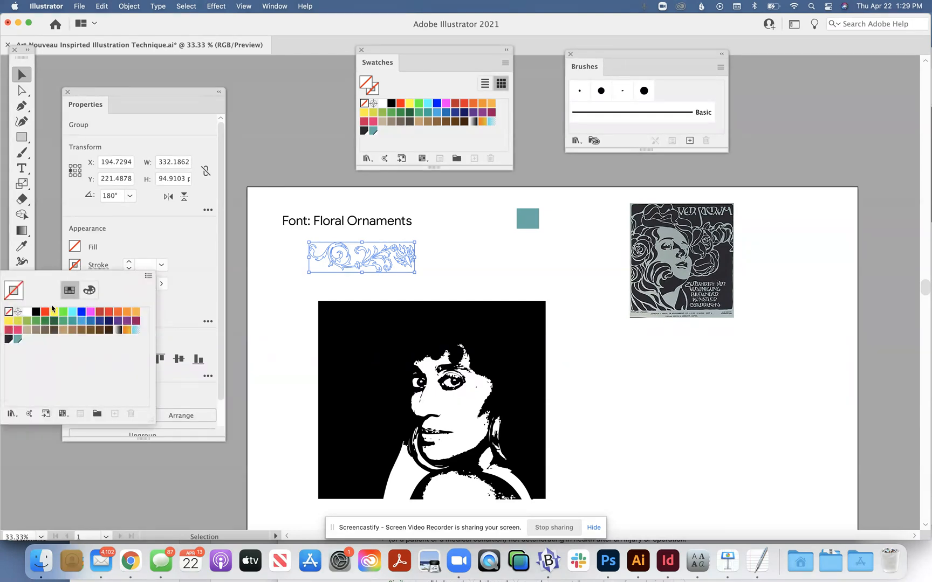
pyautogui.click(36, 312)
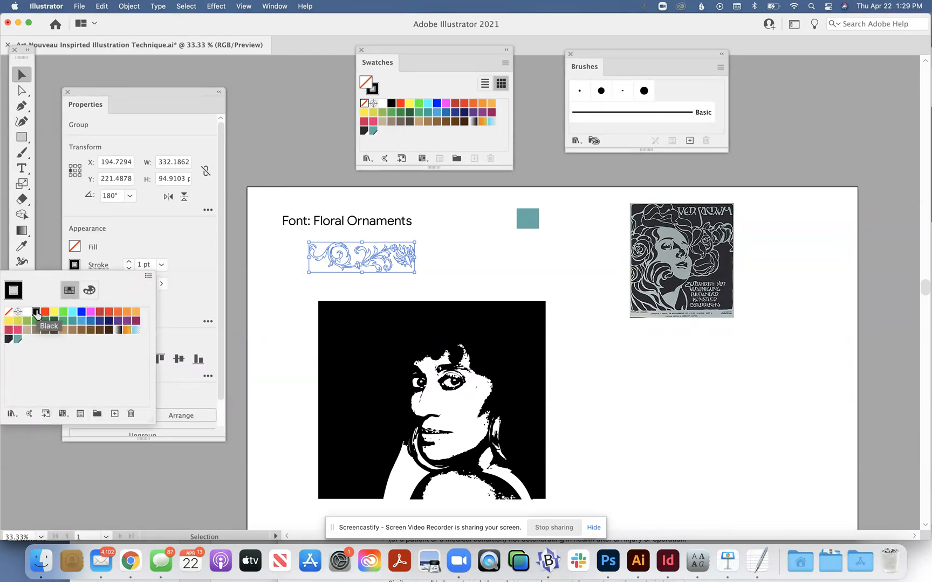
pyautogui.click(286, 268)
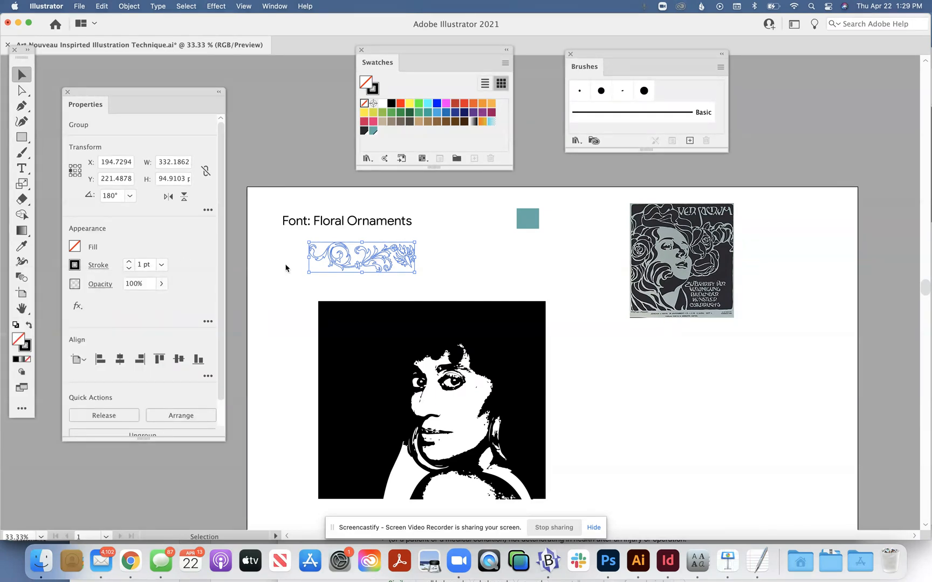
pyautogui.click(449, 264)
pyautogui.click(408, 261)
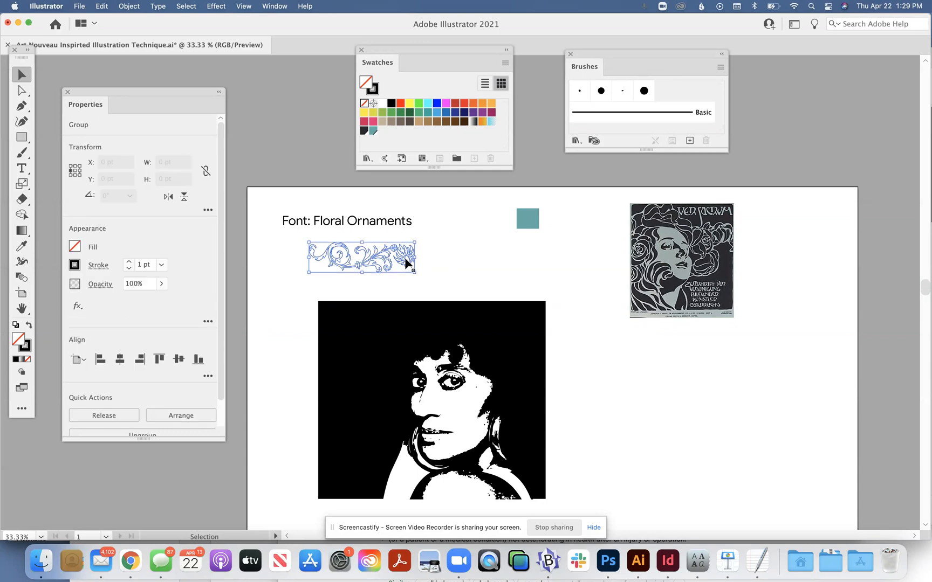
pyautogui.click(450, 250)
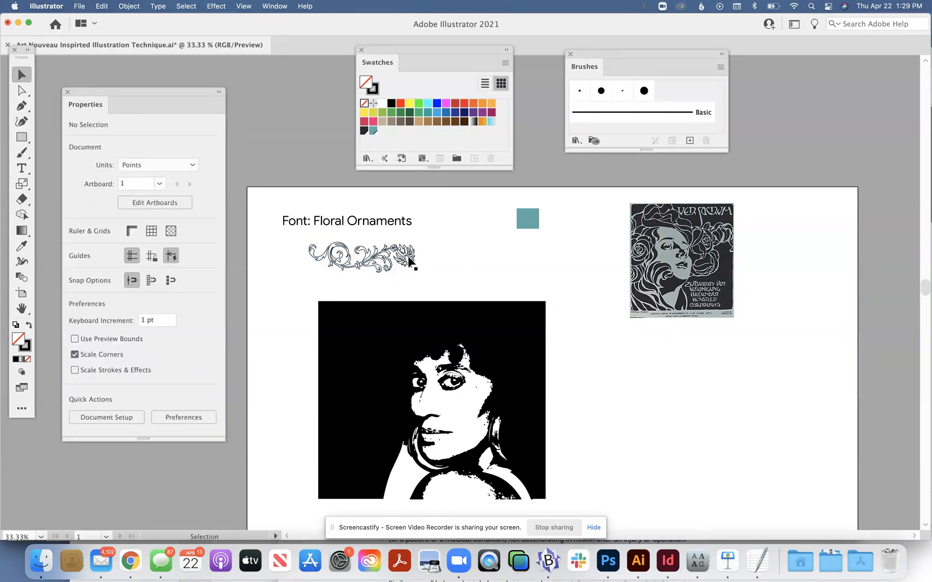
pyautogui.click(407, 262)
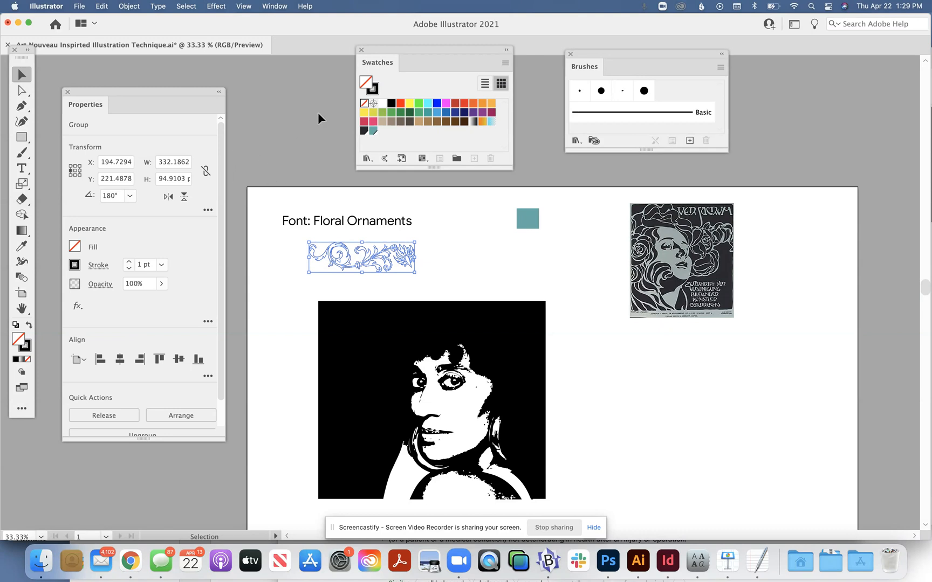
# Step: Expand the floral ornament's stroke into filled shapes
pyautogui.click(128, 6)
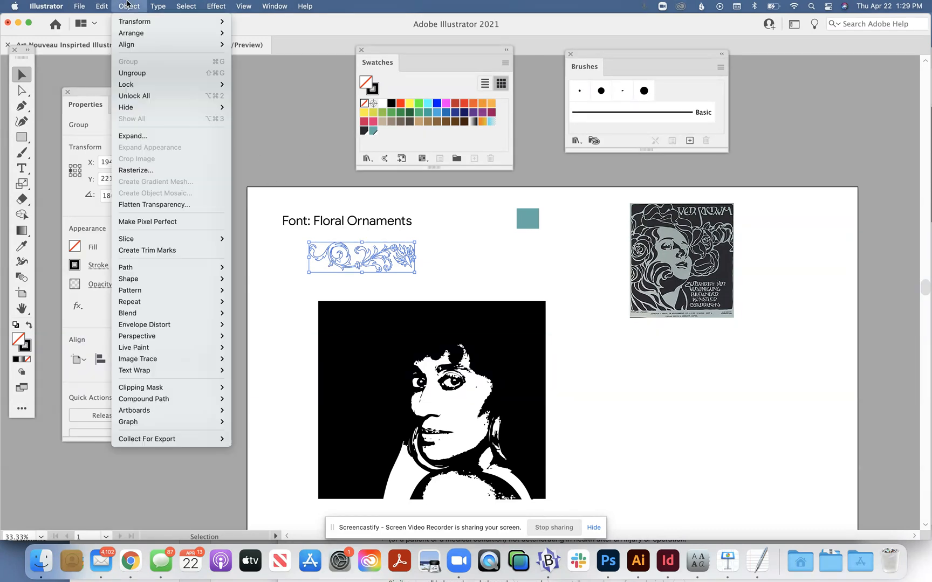
pyautogui.click(133, 136)
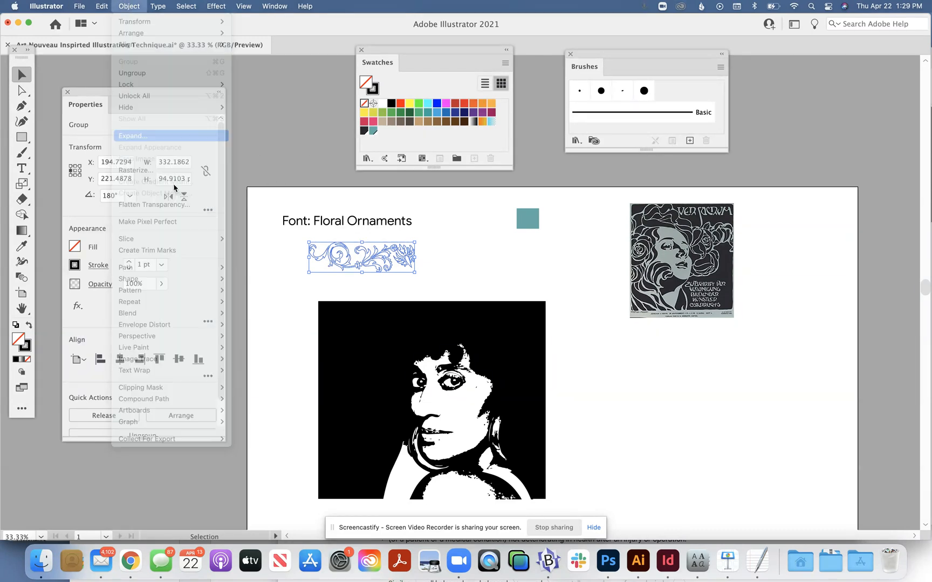
pyautogui.click(322, 335)
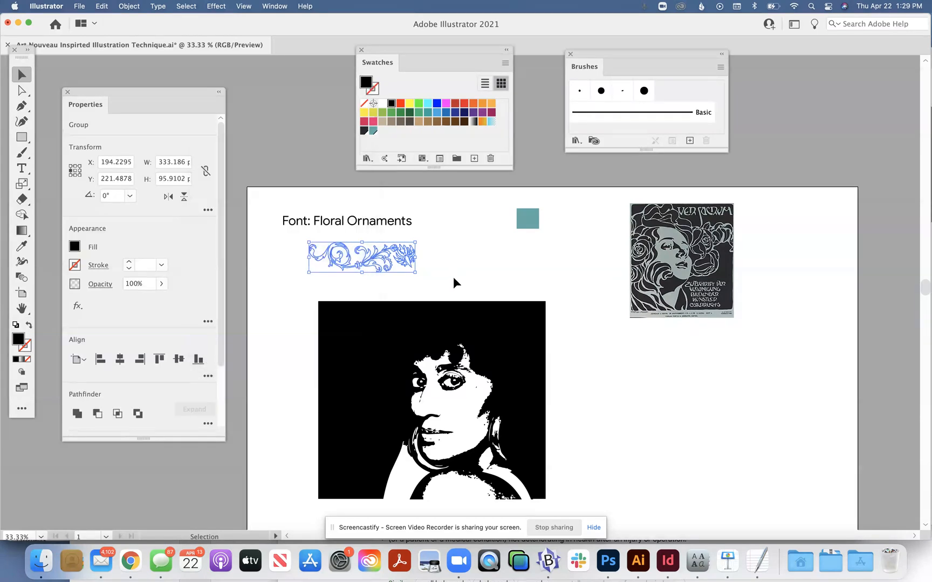
pyautogui.click(407, 264)
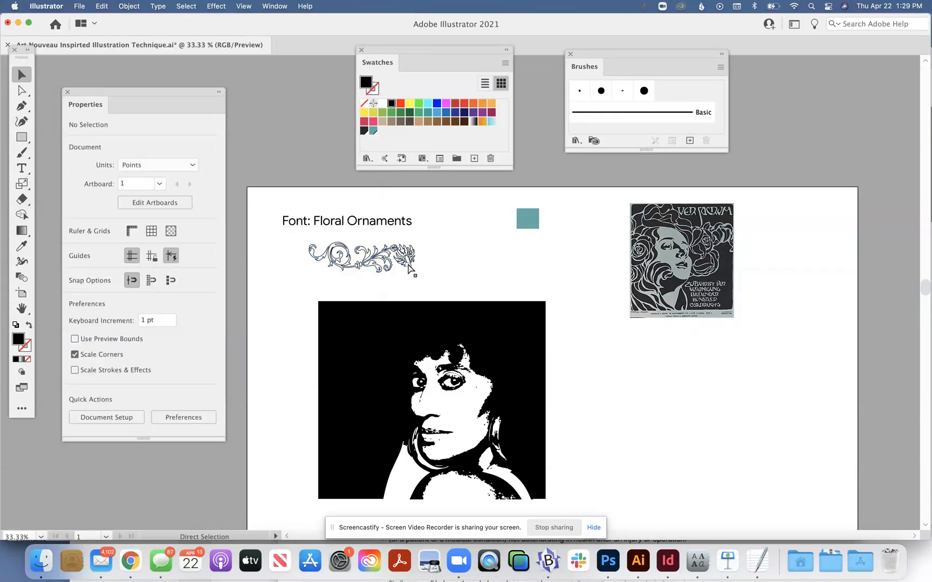
# Step: Examine the expanded ornament's paths up close in Outline view, with the Properties panel moved clear of it, and return to Preview
pyautogui.press('super+equal')
pyautogui.press('super+equal')
pyautogui.press('super+equal')
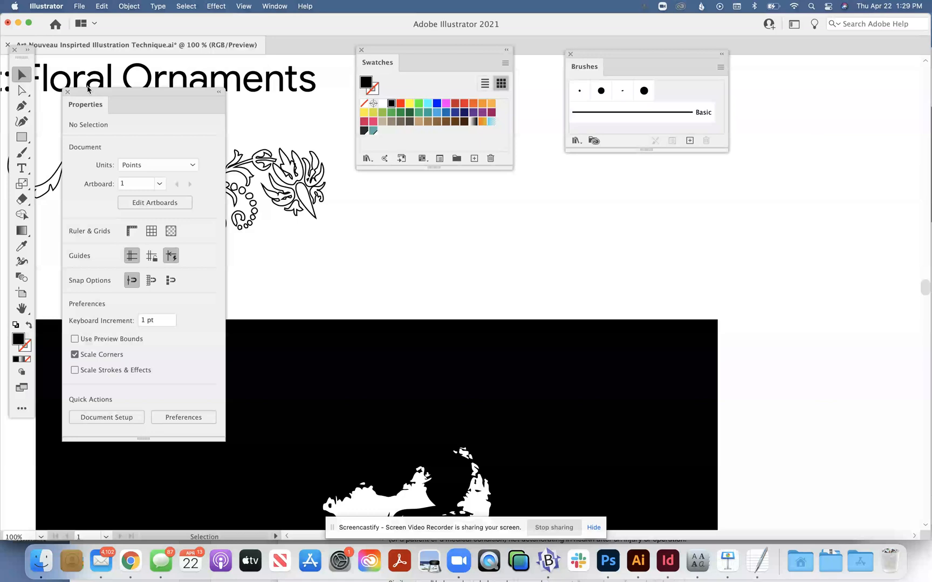
pyautogui.moveTo(129, 96); pyautogui.dragTo(88, 231)
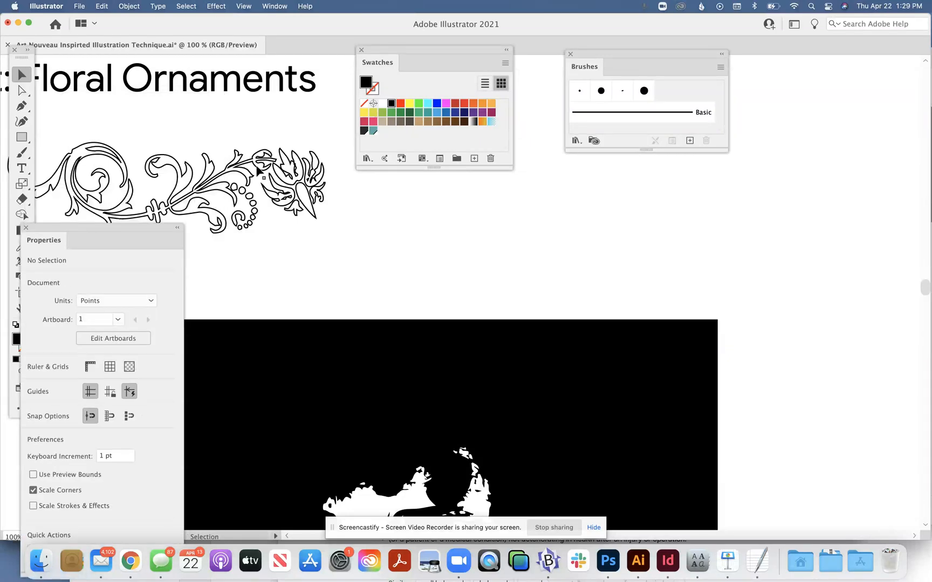
pyautogui.click(259, 172)
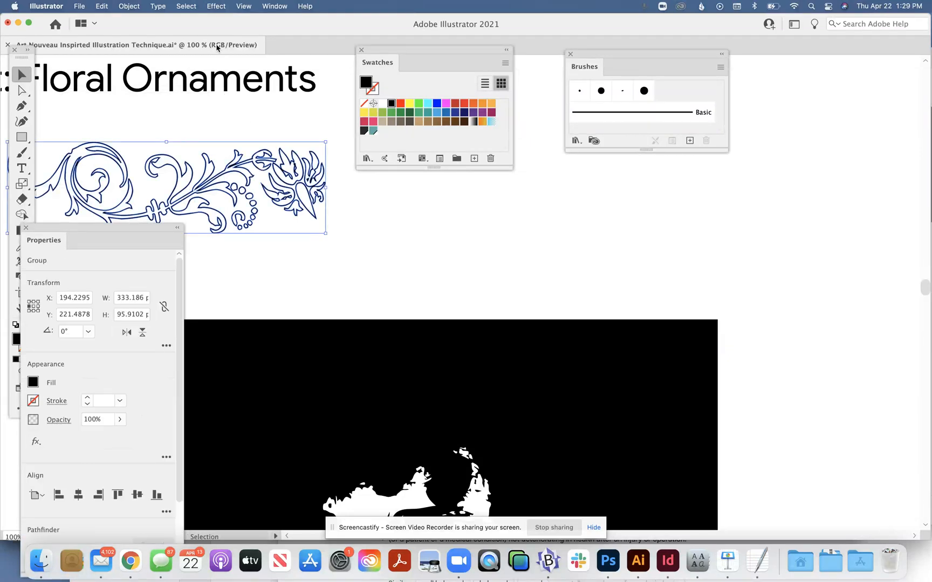
pyautogui.click(244, 6)
pyautogui.click(249, 34)
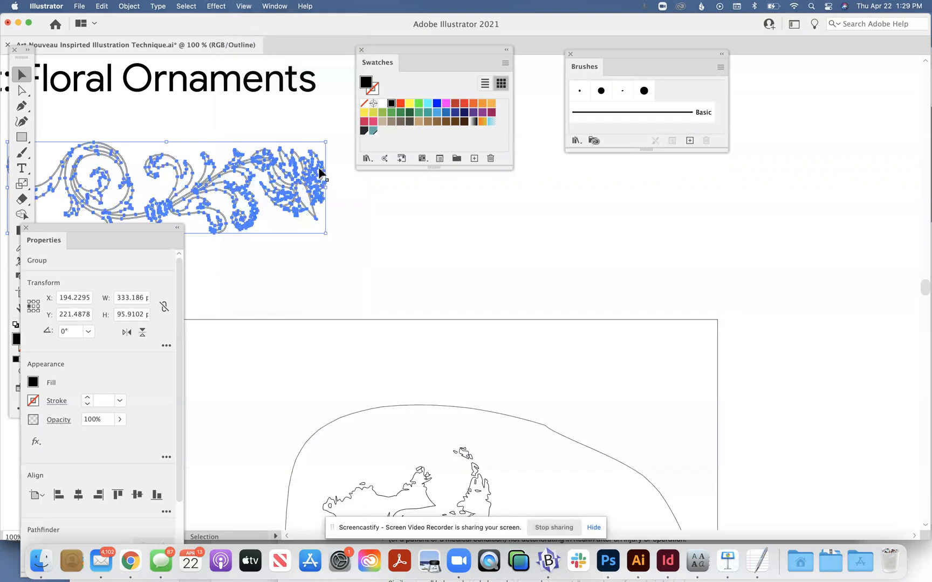
pyautogui.click(353, 198)
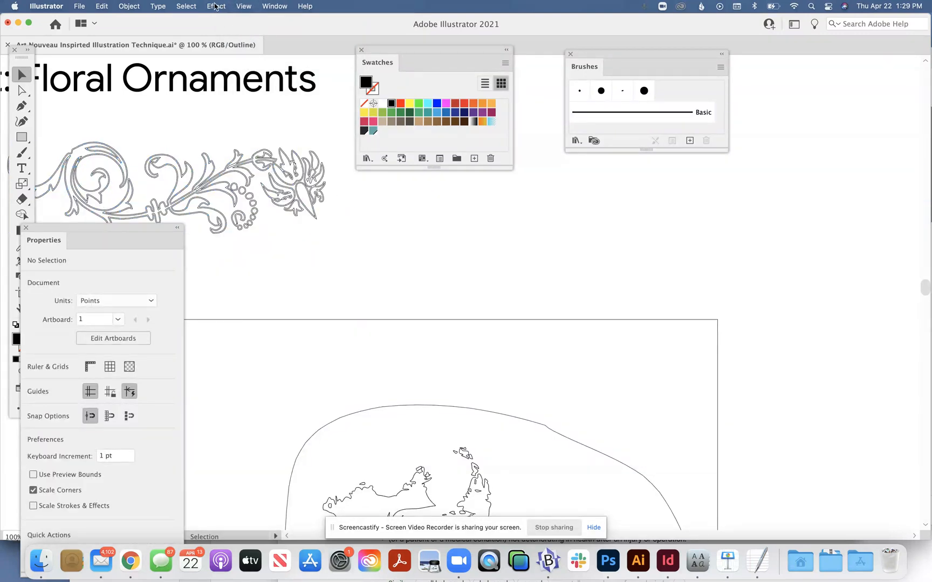
pyautogui.click(240, 7)
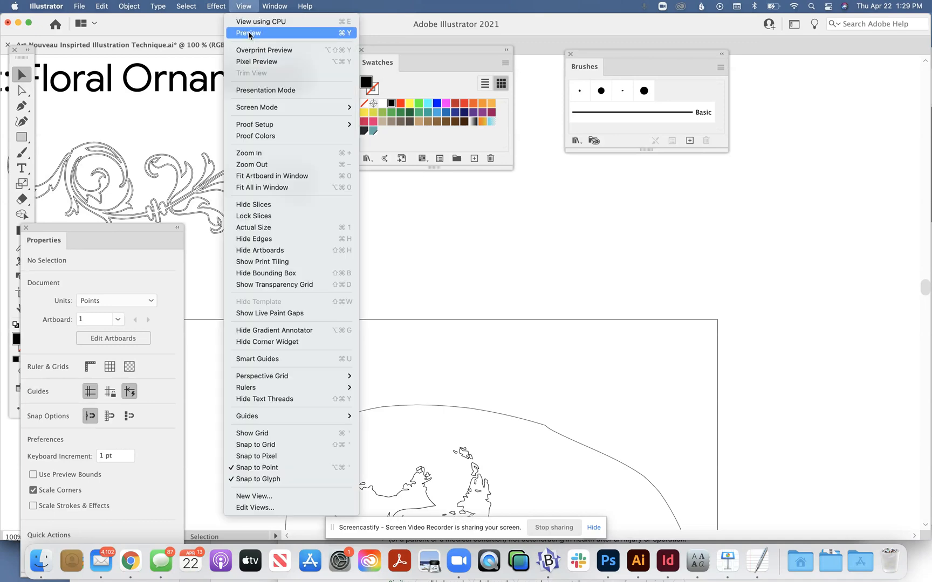
pyautogui.click(251, 30)
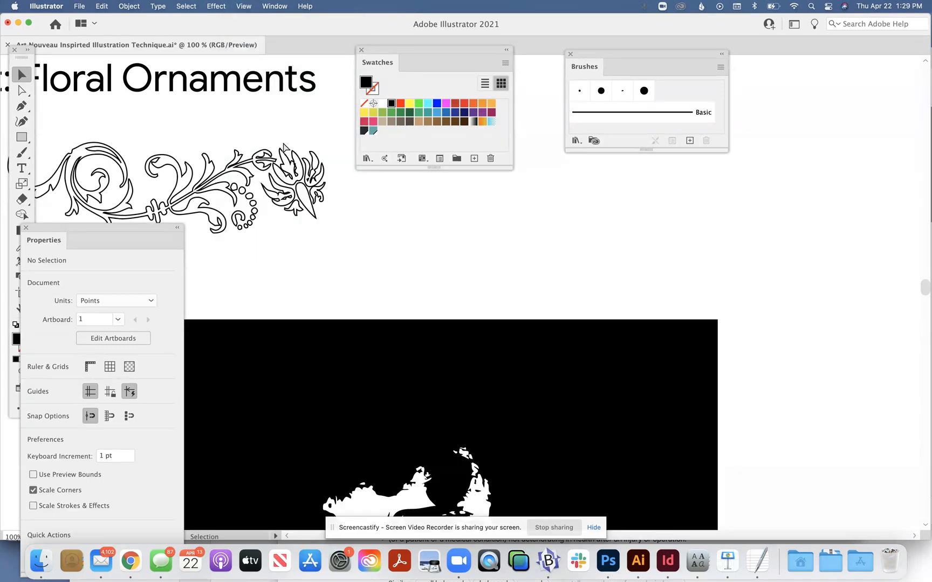
# Step: Move the floral ornament right, above the middle of the portrait, to about X 336.6, Y 230.6 pt
pyautogui.press('super+minus')
pyautogui.press('super+minus')
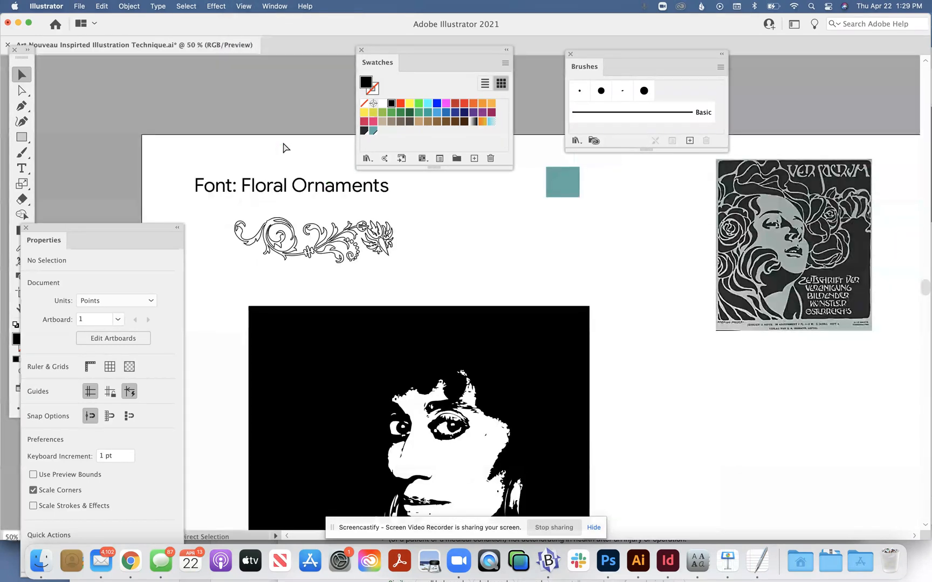
pyautogui.click(23, 79)
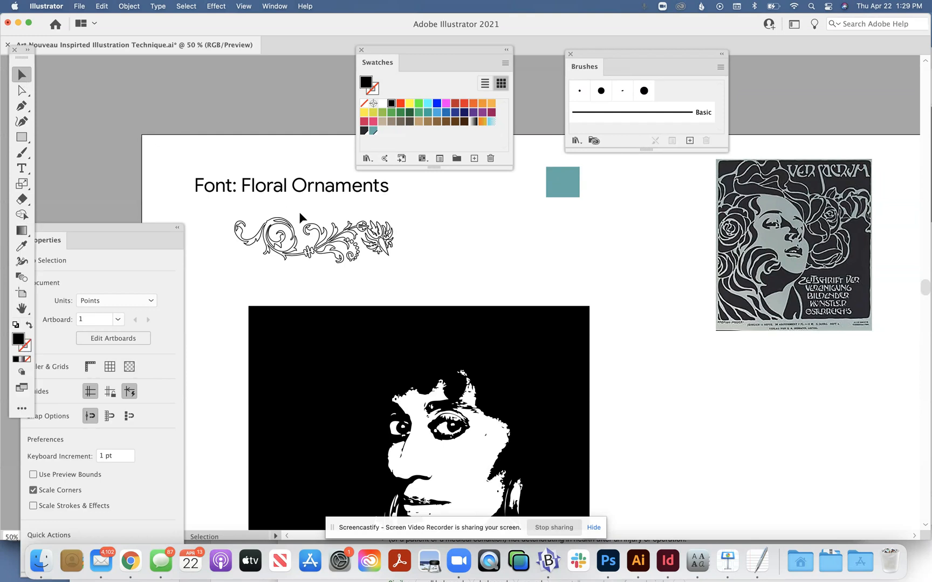
pyautogui.click(334, 237)
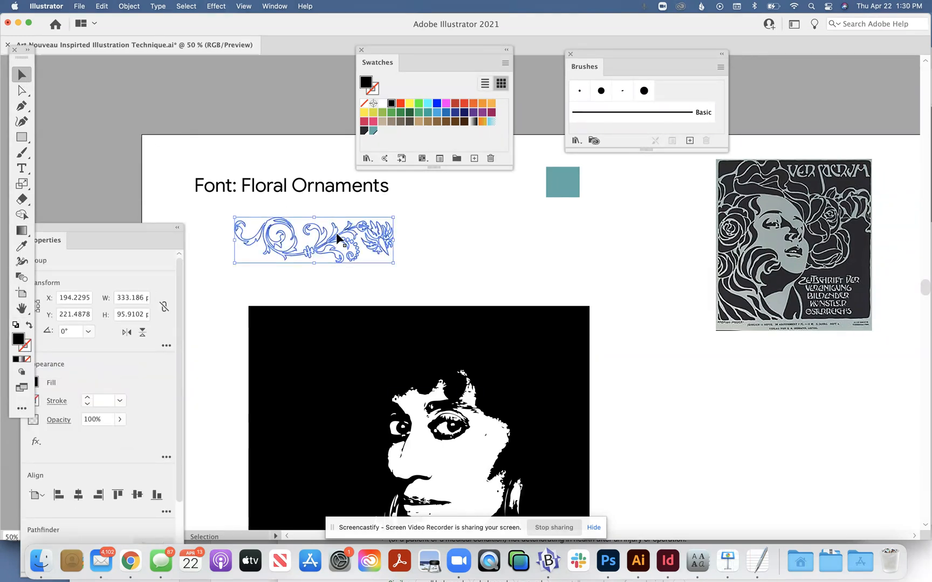
pyautogui.moveTo(334, 234); pyautogui.dragTo(352, 235)
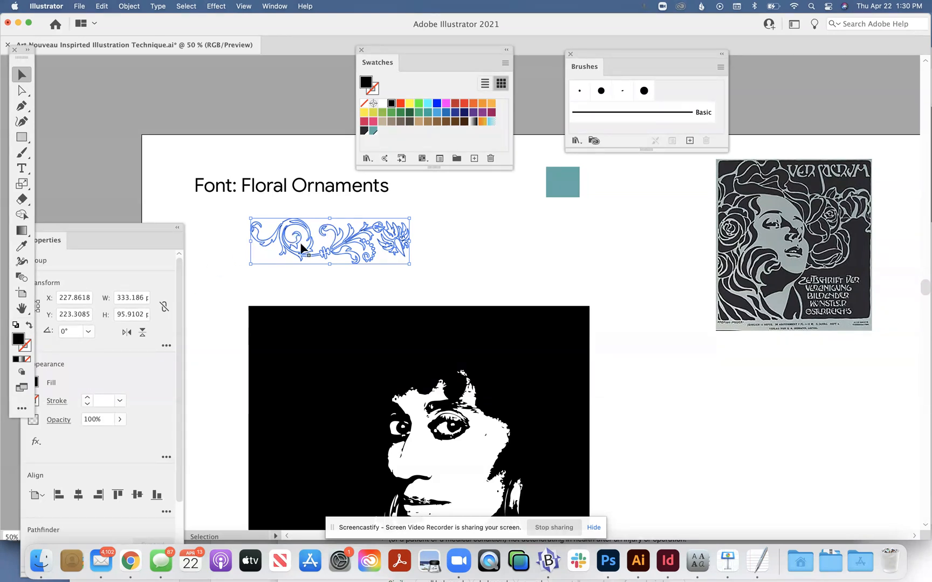
pyautogui.moveTo(306, 246); pyautogui.dragTo(359, 249)
# Step: Create an art brush from the floral ornament, with Hue Shift colorization and the name Art Nouveau Hair
pyautogui.moveTo(427, 254); pyautogui.dragTo(612, 121)
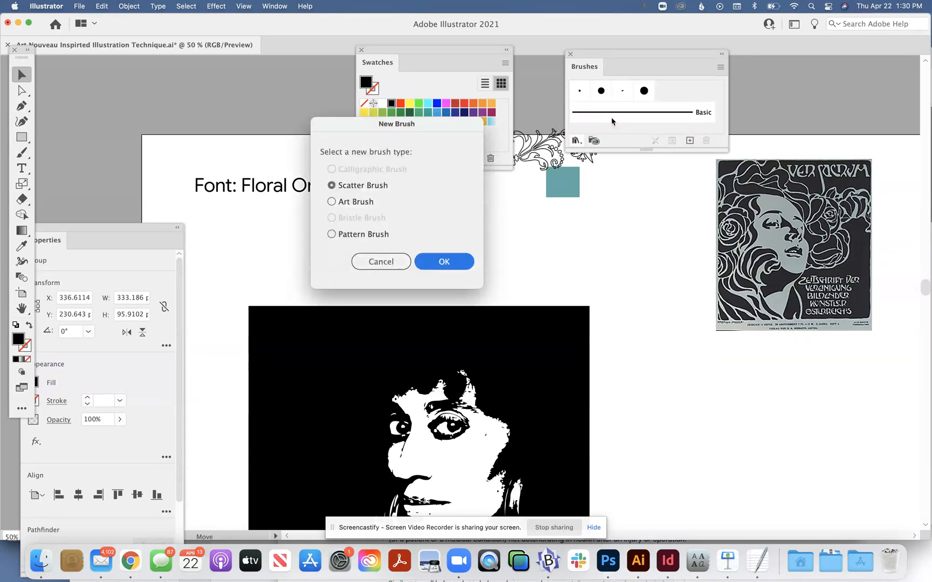
pyautogui.click(331, 203)
pyautogui.click(444, 268)
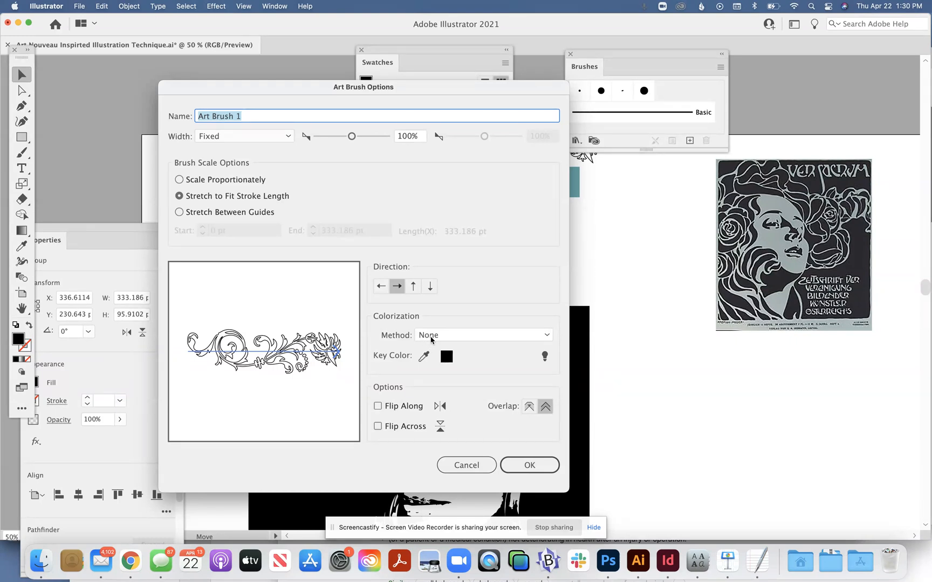
pyautogui.click(449, 335)
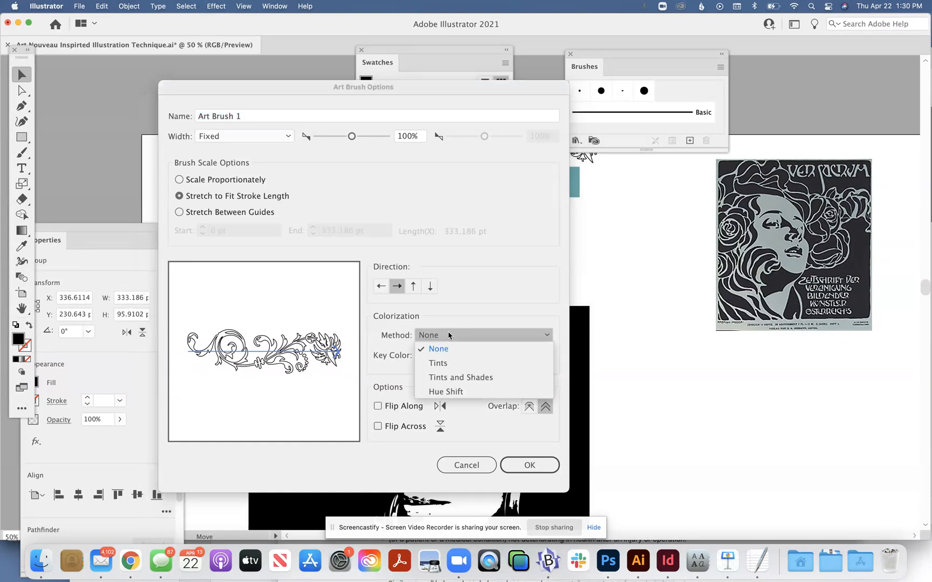
pyautogui.click(448, 392)
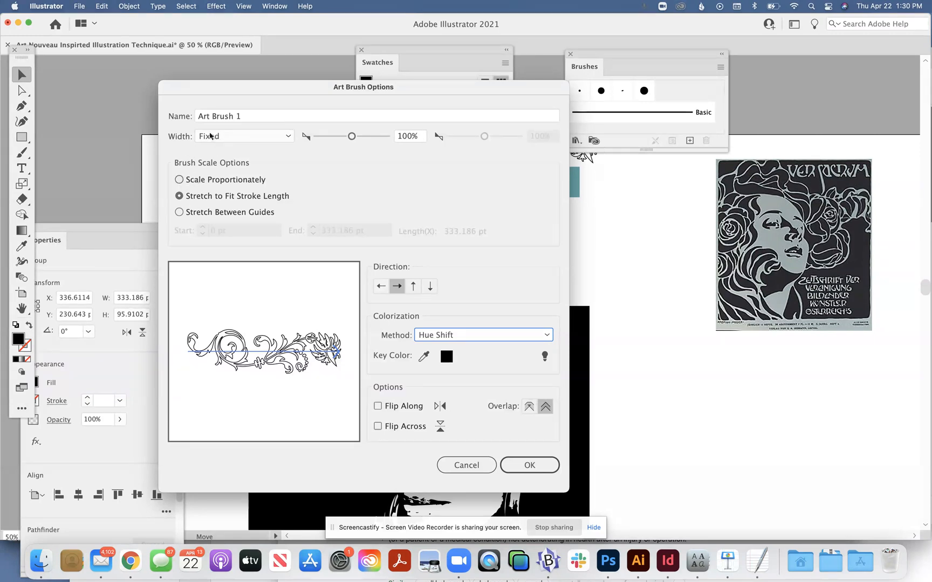
pyautogui.click(231, 119)
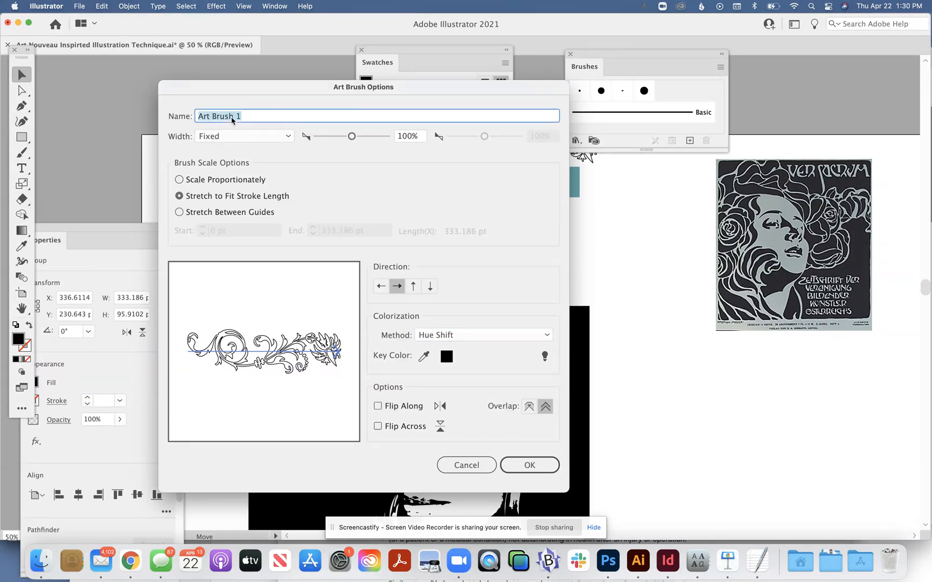
pyautogui.write('Art Nouveau Hair')
pyautogui.click(521, 471)
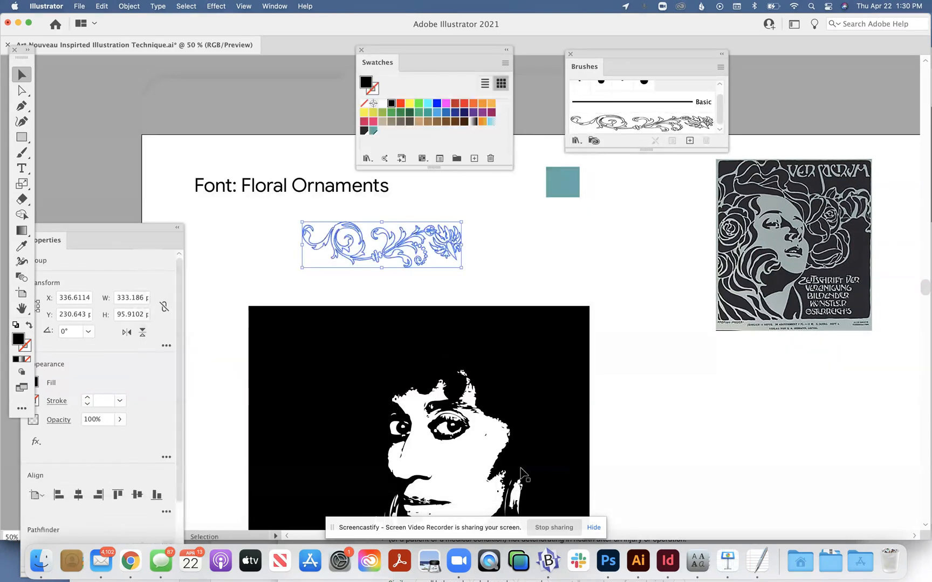
# Step: Paint two short test strokes with the floral ornament brush near the teal square, one in black and one in the teal swatch colour
pyautogui.click(494, 254)
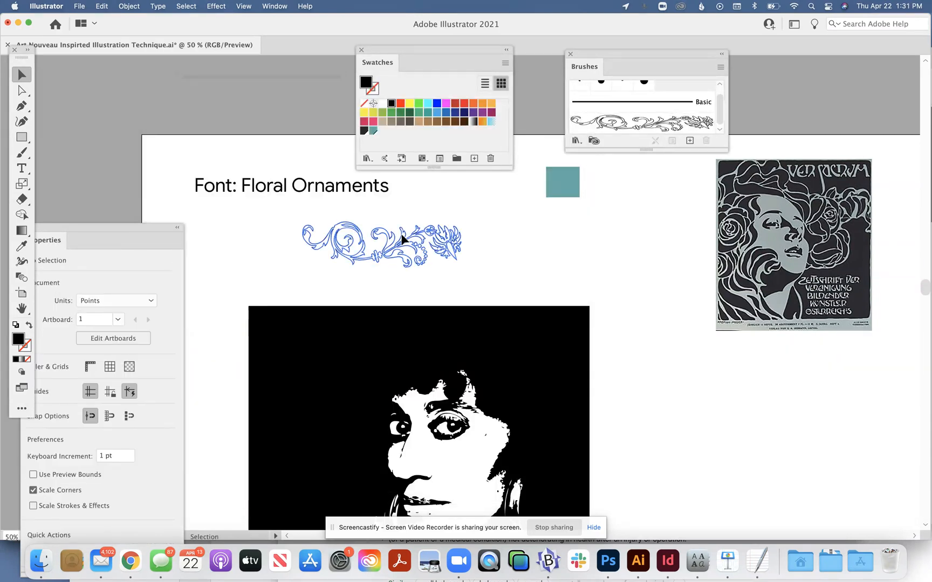
pyautogui.click(403, 240)
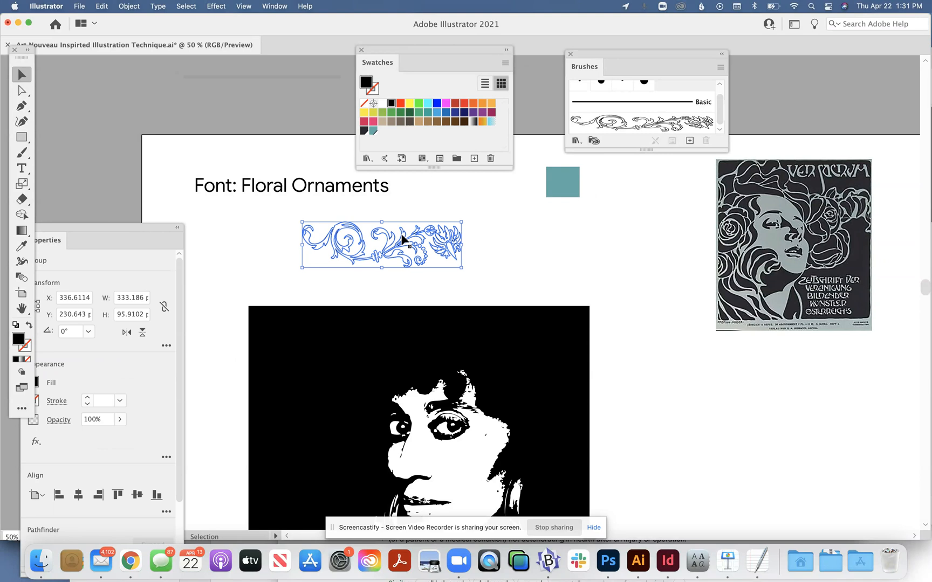
pyautogui.click(474, 233)
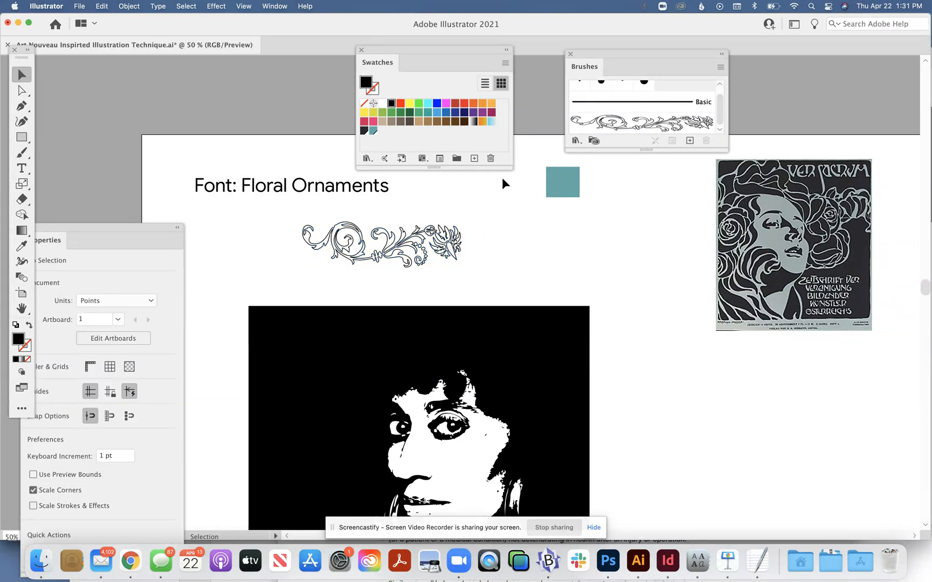
pyautogui.click(588, 124)
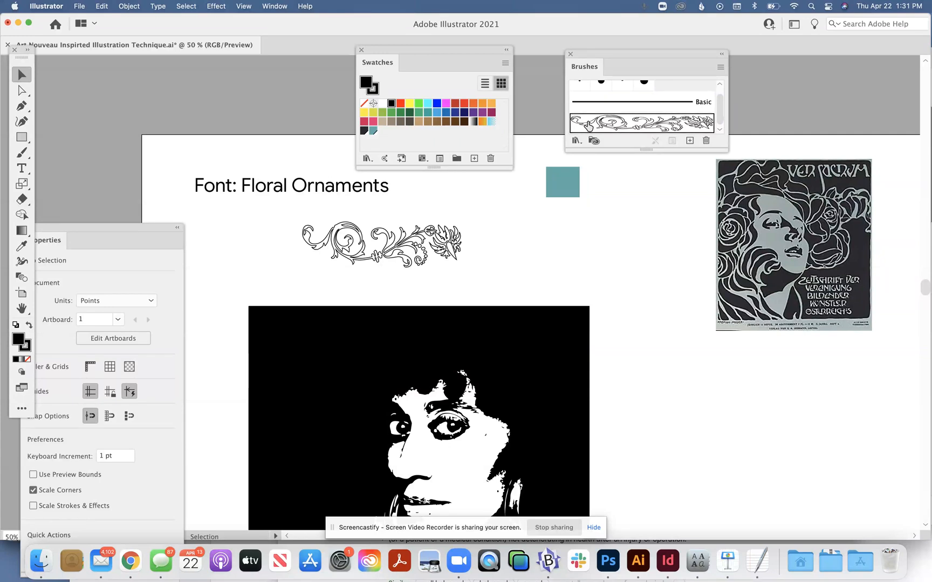
pyautogui.click(372, 130)
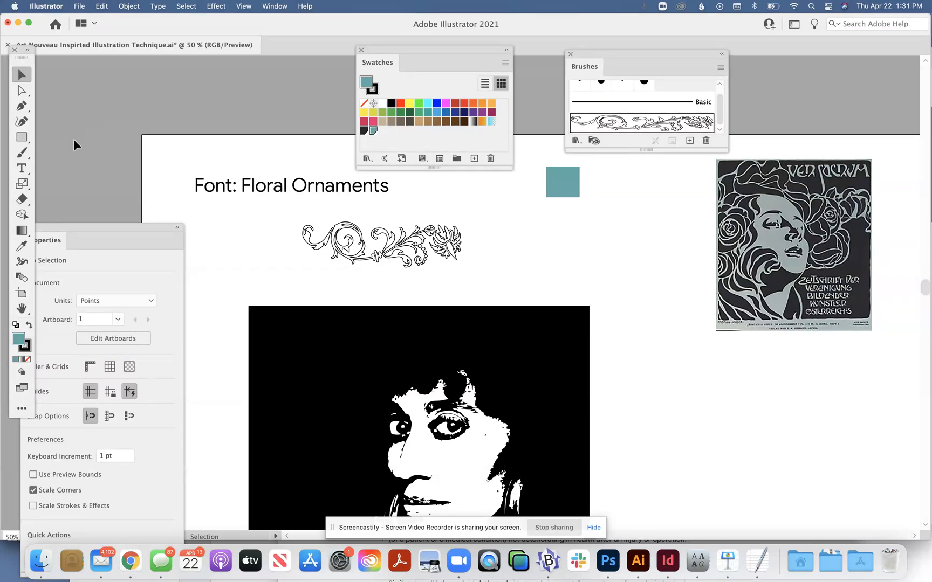
pyautogui.click(14, 153)
pyautogui.moveTo(527, 250)
pyautogui.mouseDown()
pyautogui.moveTo(546, 241)
pyautogui.moveTo(614, 259)
pyautogui.mouseUp()
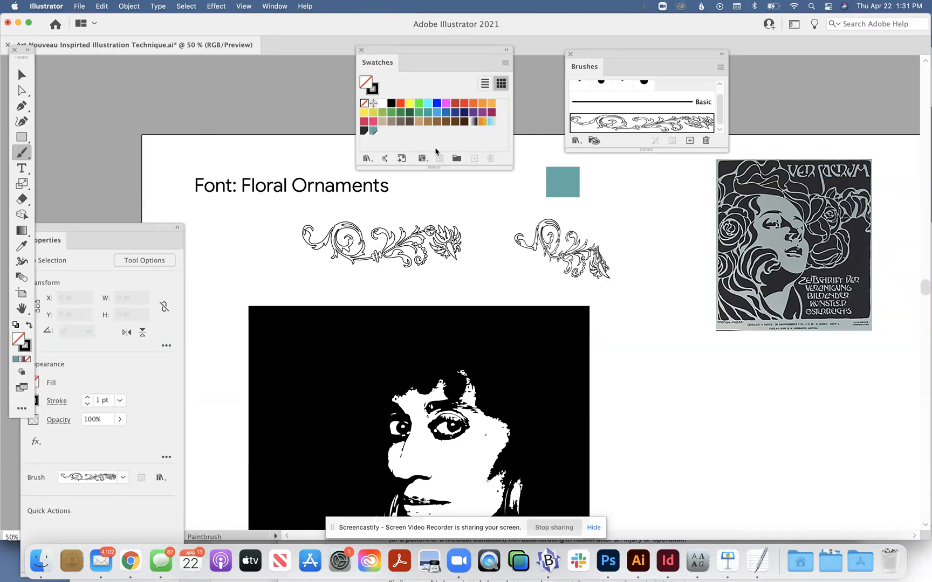
pyautogui.click(375, 90)
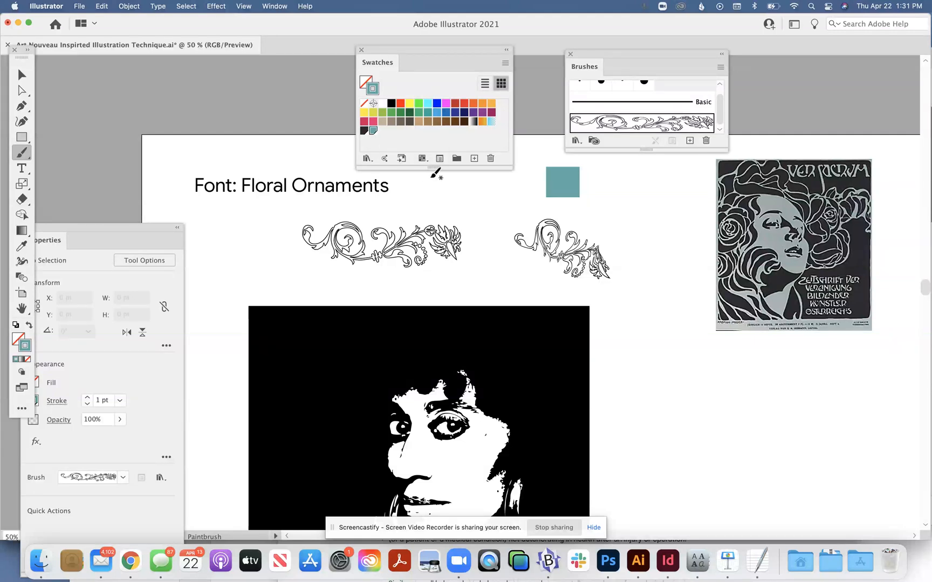
pyautogui.moveTo(484, 205)
pyautogui.mouseDown()
pyautogui.moveTo(513, 198)
pyautogui.moveTo(551, 217)
pyautogui.mouseUp()
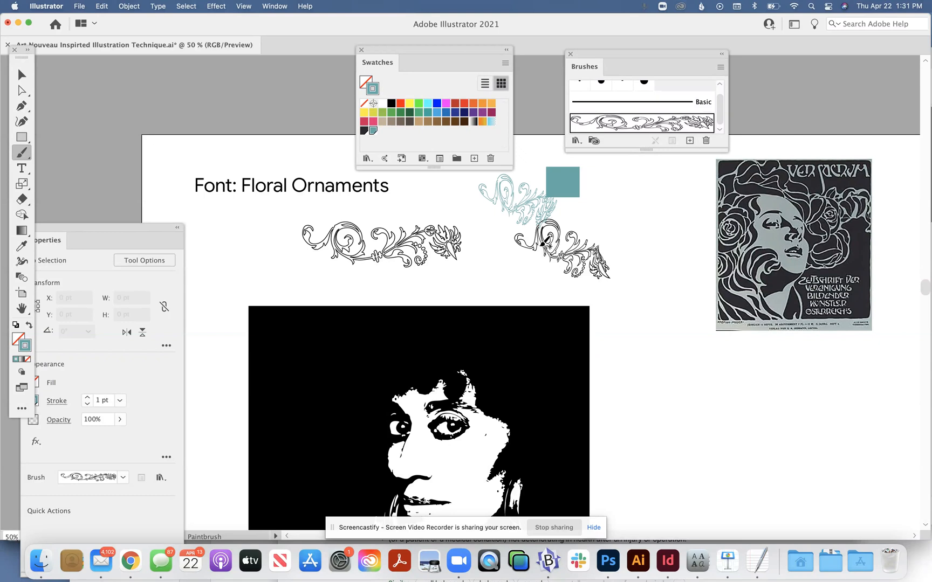
# Step: Set the brush stroke to 3 pt and paint teal floral strokes as hair across the top and both sides of the head
pyautogui.moveTo(112, 240); pyautogui.dragTo(149, 181)
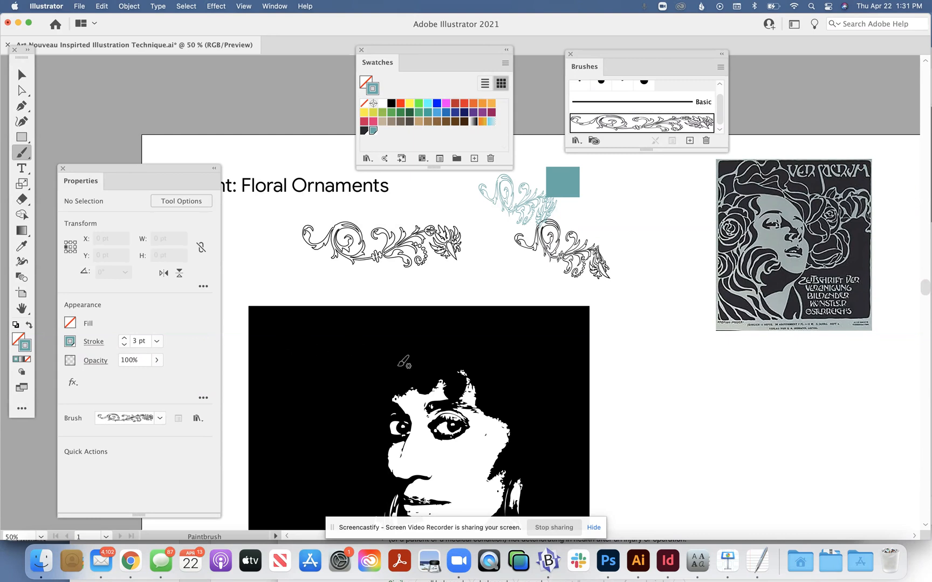
pyautogui.moveTo(427, 390)
pyautogui.mouseDown()
pyautogui.moveTo(454, 351)
pyautogui.moveTo(531, 358)
pyautogui.moveTo(578, 341)
pyautogui.mouseUp()
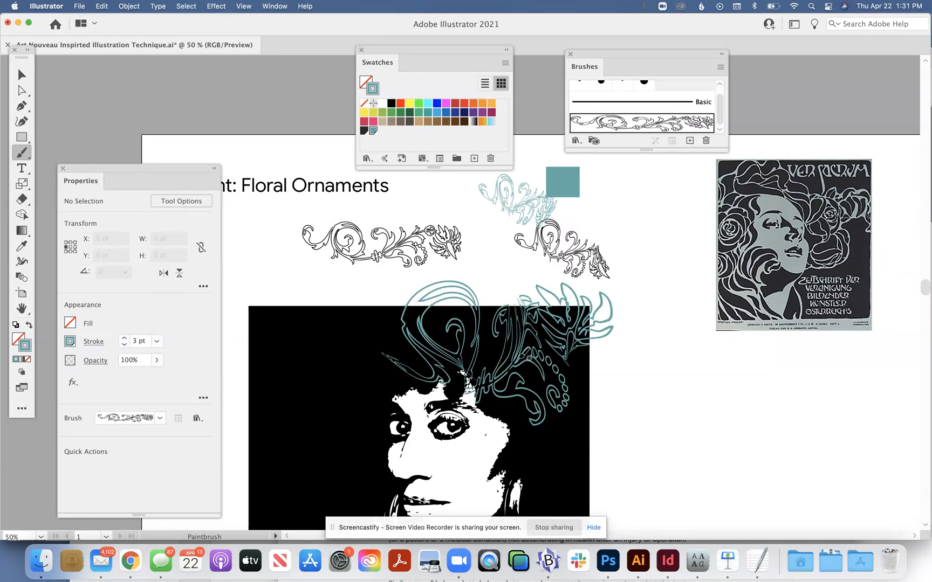
pyautogui.moveTo(422, 377)
pyautogui.mouseDown()
pyautogui.moveTo(382, 362)
pyautogui.moveTo(357, 384)
pyautogui.moveTo(338, 385)
pyautogui.moveTo(329, 363)
pyautogui.moveTo(293, 356)
pyautogui.moveTo(279, 378)
pyautogui.mouseUp()
pyautogui.scroll(-2, 448, 350)
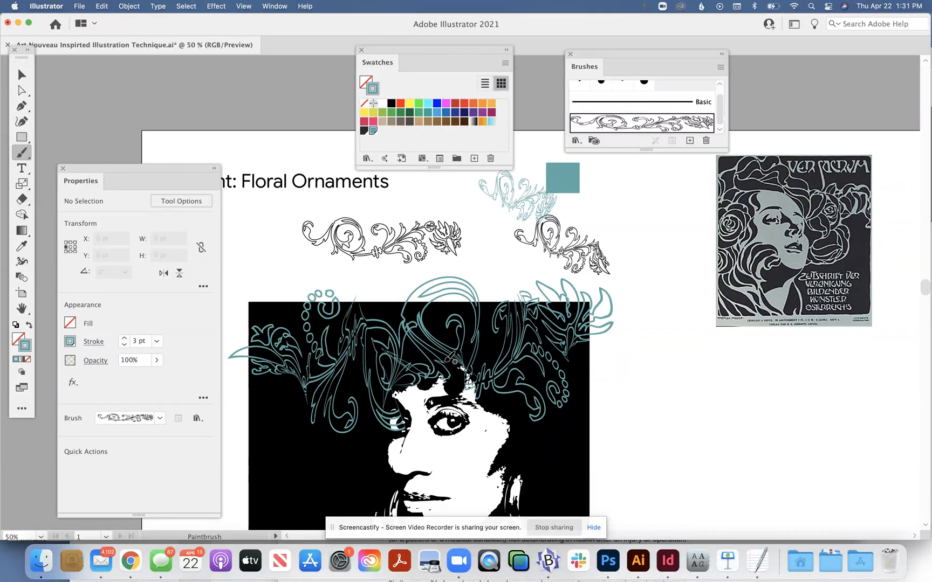
pyautogui.moveTo(513, 387)
pyautogui.mouseDown()
pyautogui.moveTo(558, 413)
pyautogui.moveTo(571, 439)
pyautogui.moveTo(597, 429)
pyautogui.mouseUp()
pyautogui.scroll(-4, 444, 315)
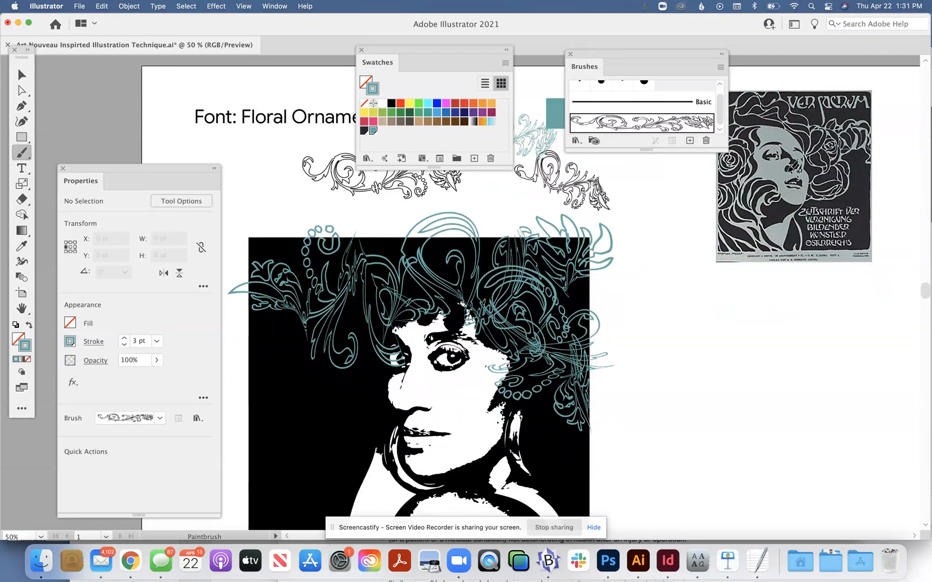
# Step: Select all portrait shapes sharing the white face's fill and stroke, and fill them with the teal swatch
pyautogui.click(22, 90)
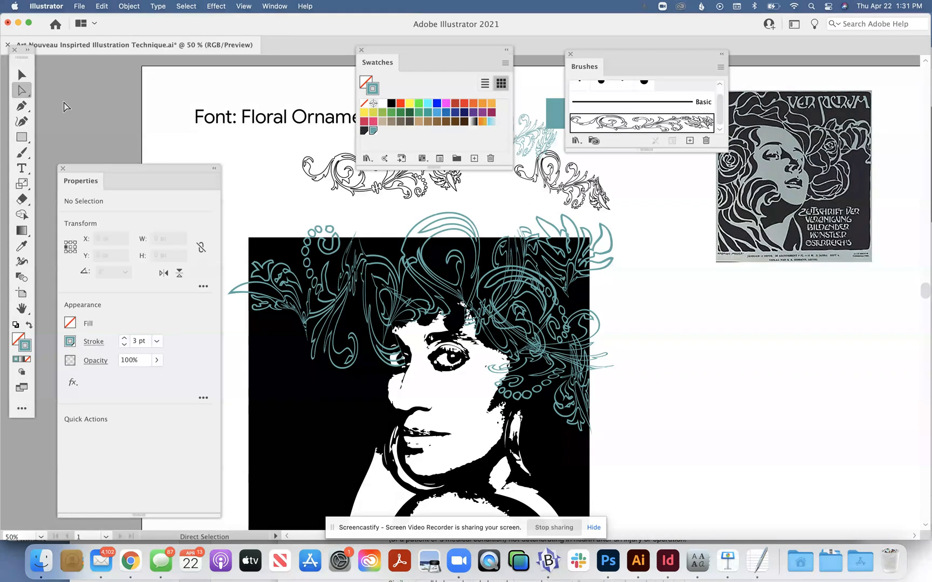
pyautogui.click(459, 407)
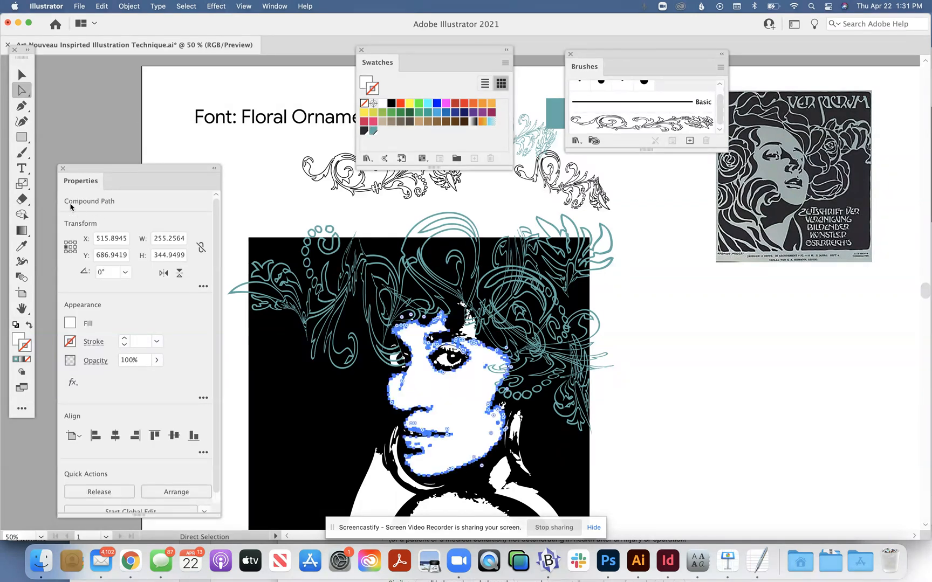
pyautogui.scroll(-3, 484, 407)
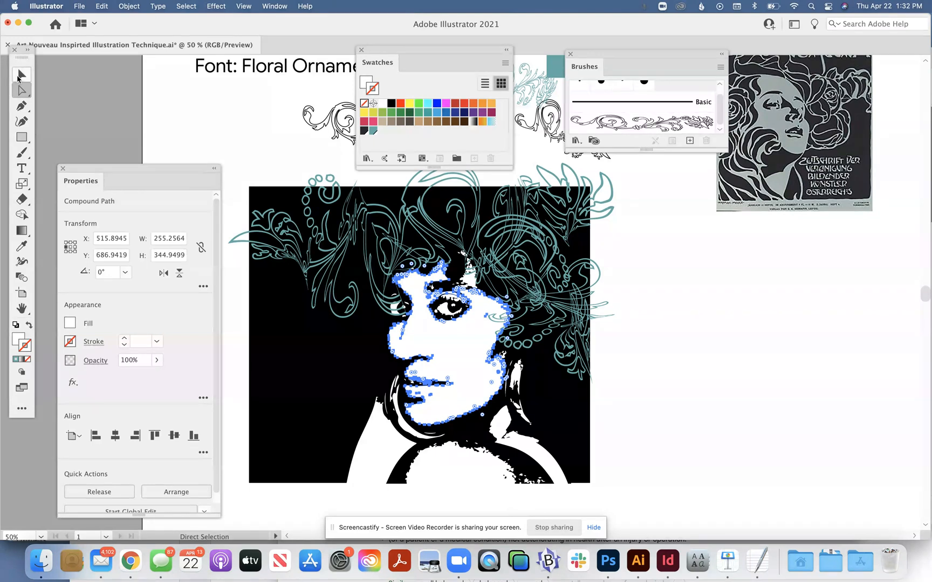
pyautogui.click(187, 7)
pyautogui.moveTo(196, 116)
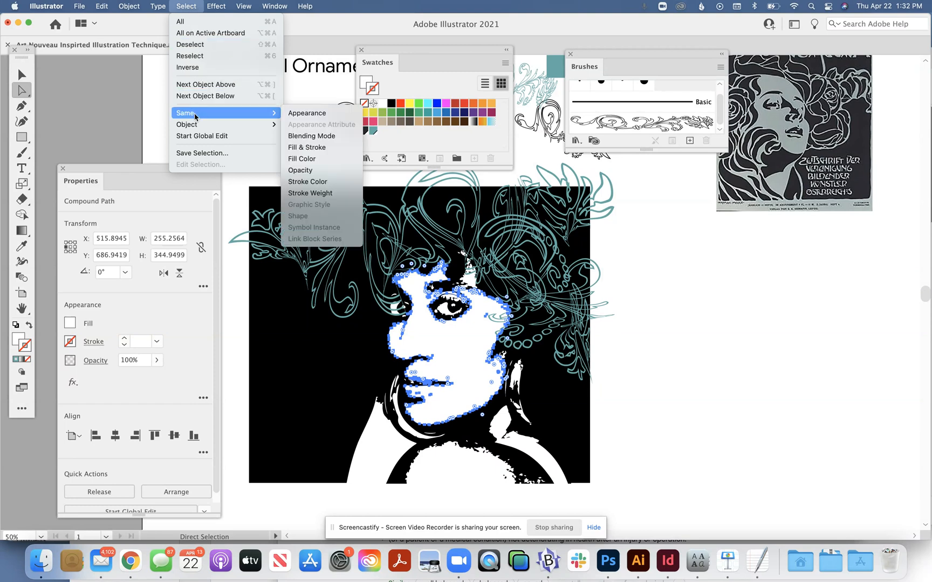
pyautogui.click(303, 149)
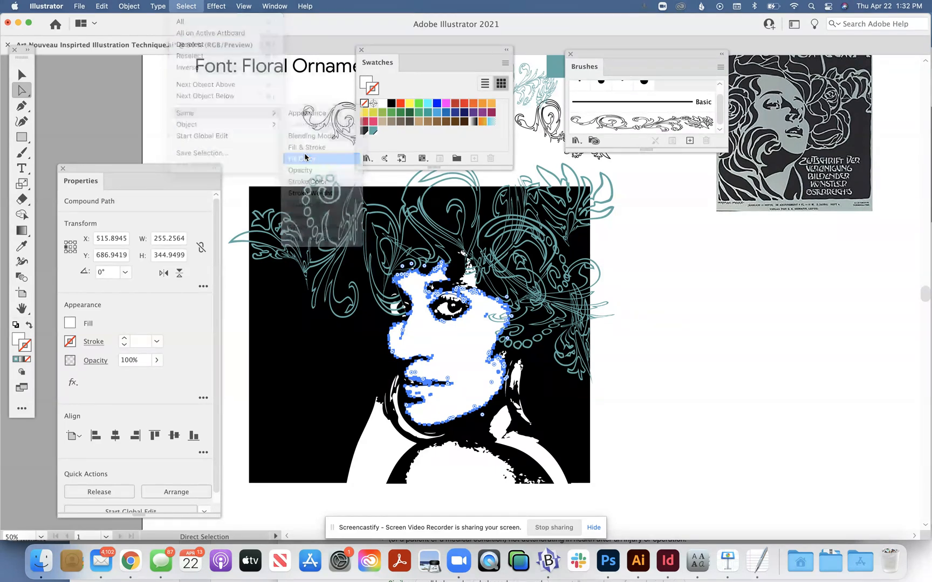
pyautogui.click(361, 84)
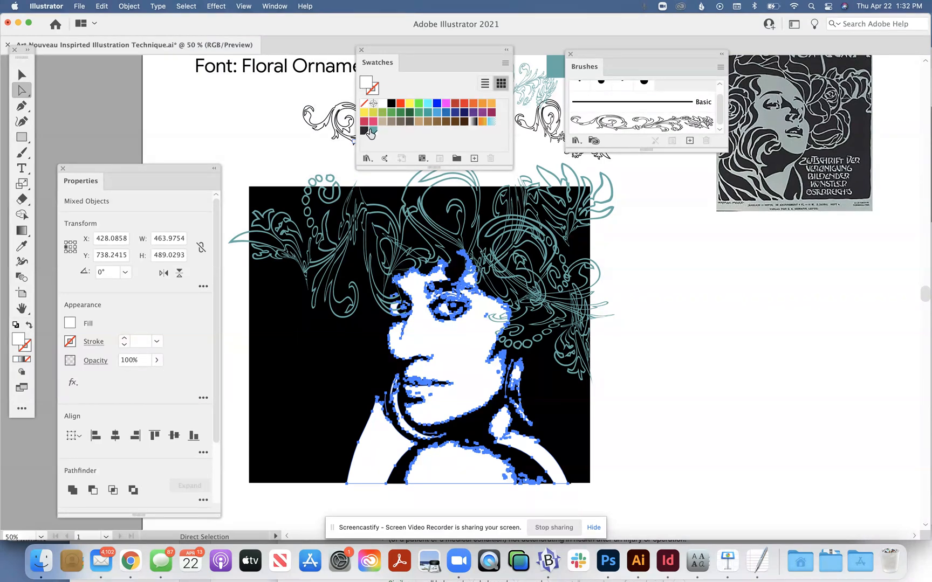
pyautogui.click(372, 131)
pyautogui.click(22, 74)
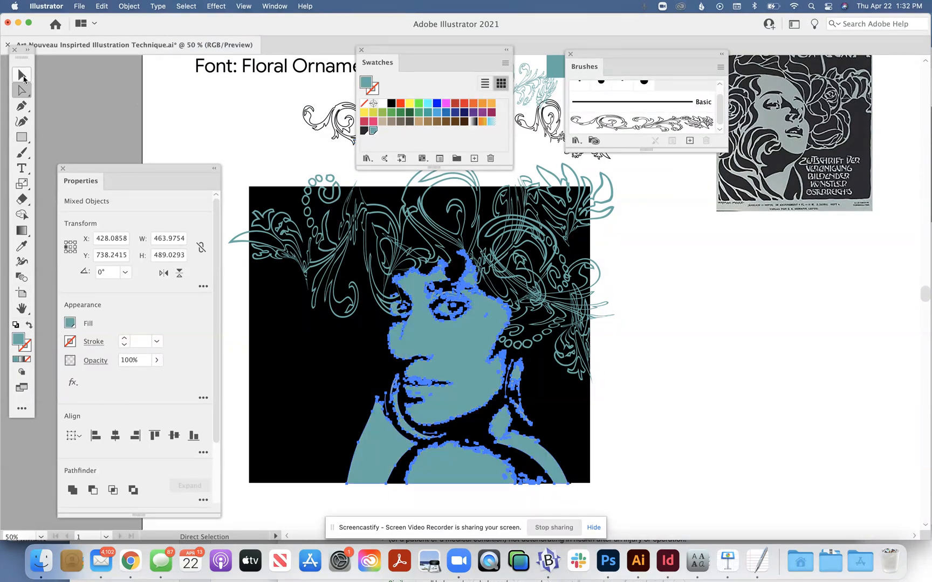
pyautogui.click(141, 113)
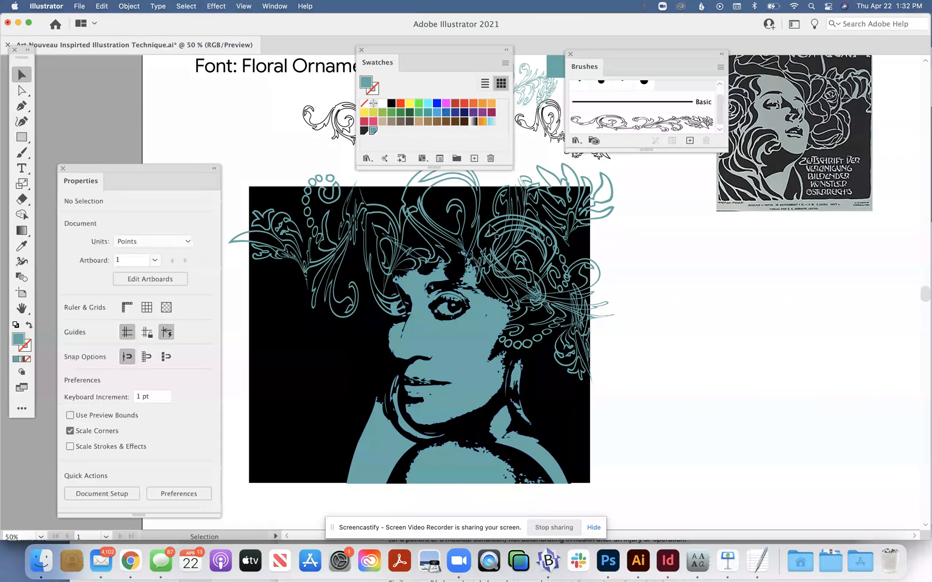
# Step: Try painting 5 pt teal floral hair strokes down the dark area left of the face, and undo them
pyautogui.click(514, 237)
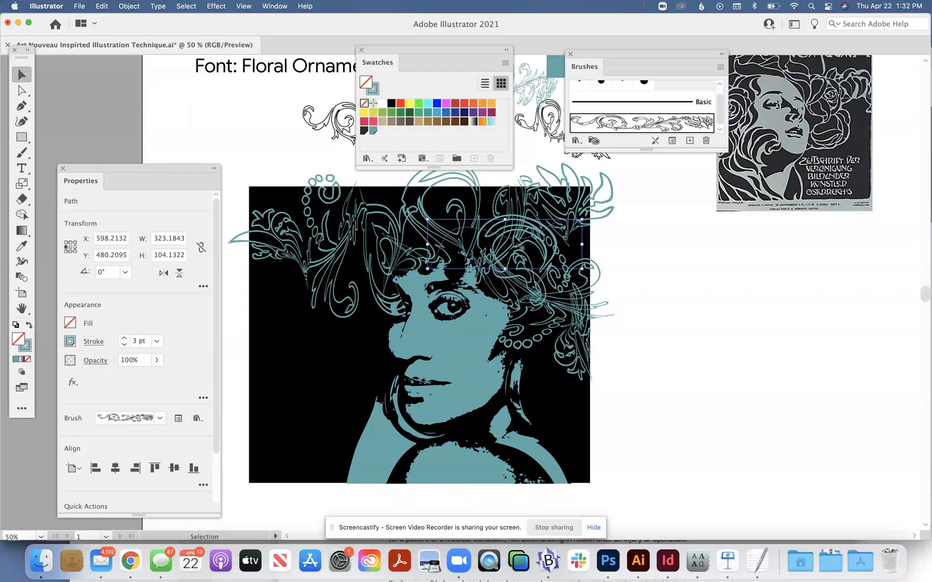
pyautogui.click(199, 141)
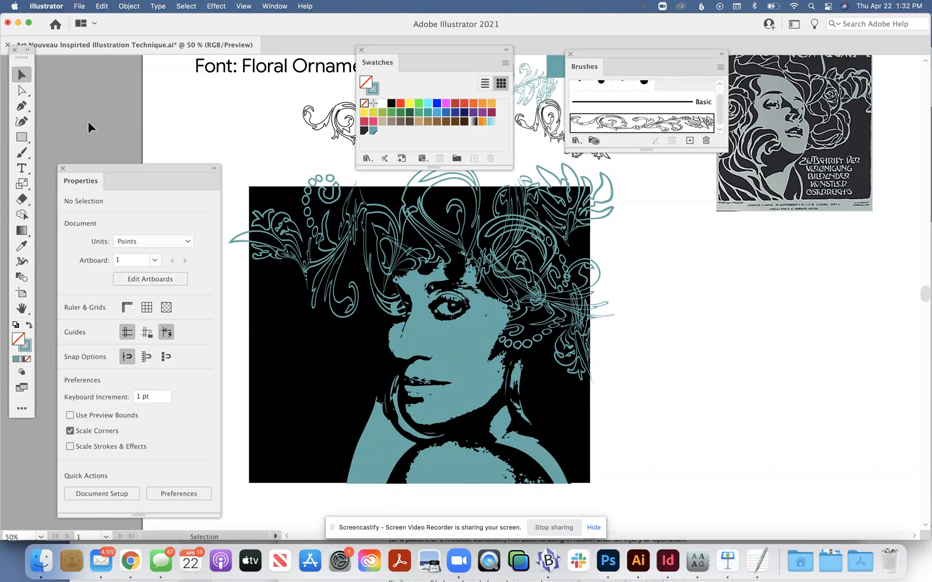
pyautogui.click(23, 154)
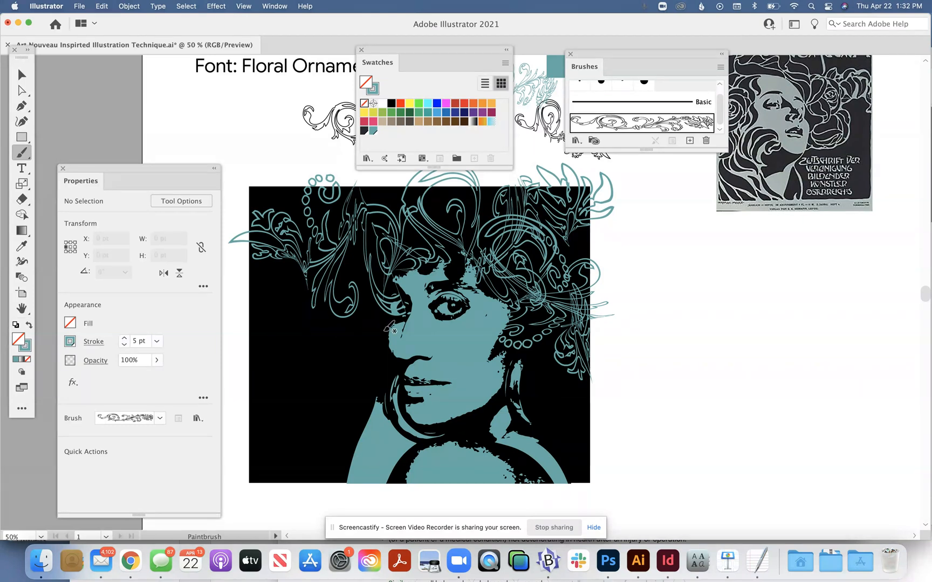
pyautogui.moveTo(384, 326)
pyautogui.mouseDown()
pyautogui.moveTo(346, 339)
pyautogui.moveTo(322, 388)
pyautogui.moveTo(270, 386)
pyautogui.mouseUp()
pyautogui.moveTo(269, 291)
pyautogui.mouseDown()
pyautogui.moveTo(296, 275)
pyautogui.moveTo(358, 305)
pyautogui.mouseUp()
pyautogui.press('v')
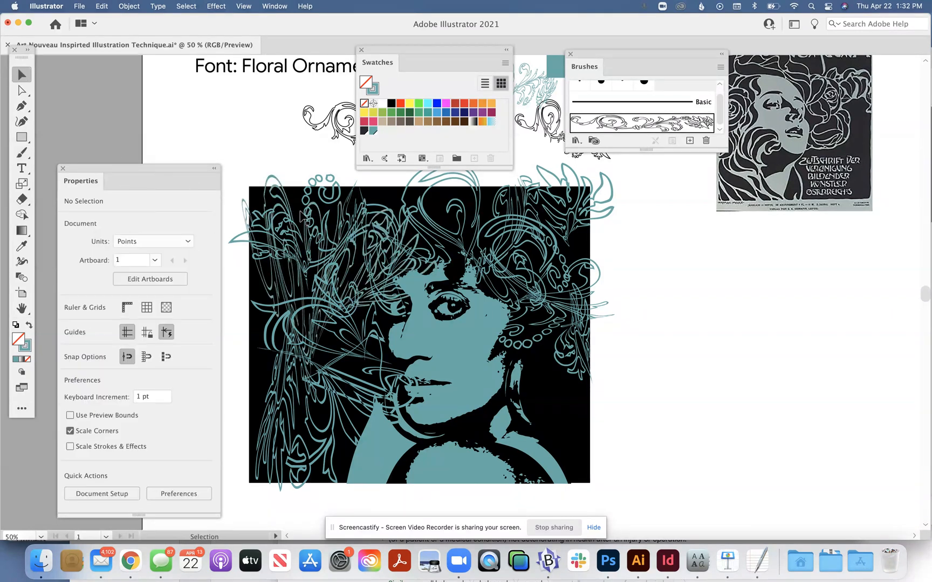
pyautogui.press('super+z')
pyautogui.press('super+z')
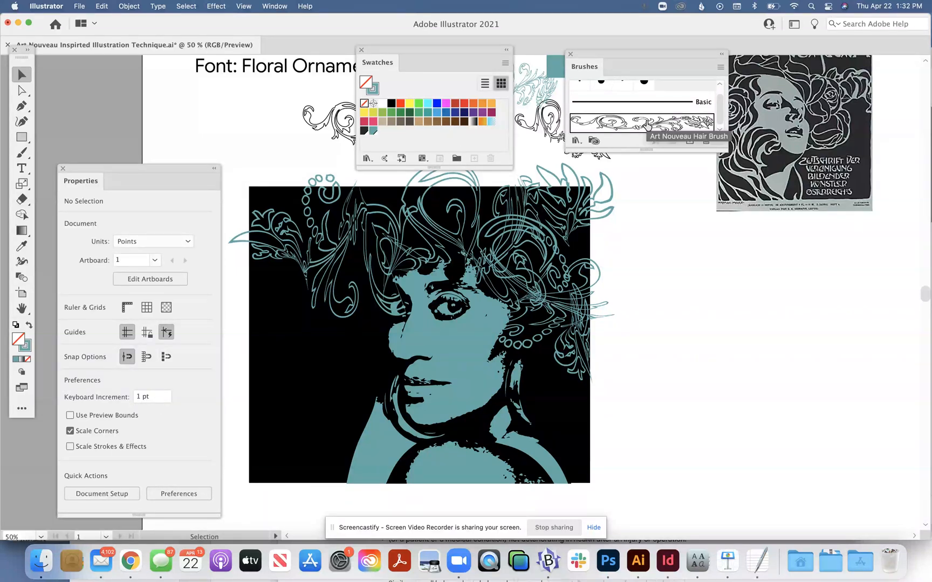
# Step: Paint two teal floral hair strokes at 2 pt left of the face and neck, and move the Swatches panel clear of the artwork
pyautogui.moveTo(389, 50); pyautogui.dragTo(135, 90)
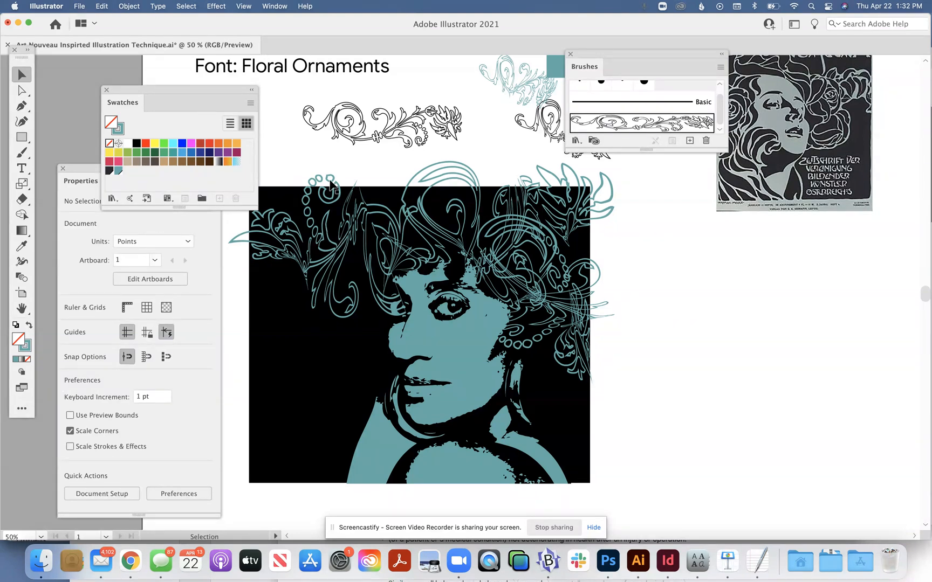
pyautogui.click(22, 152)
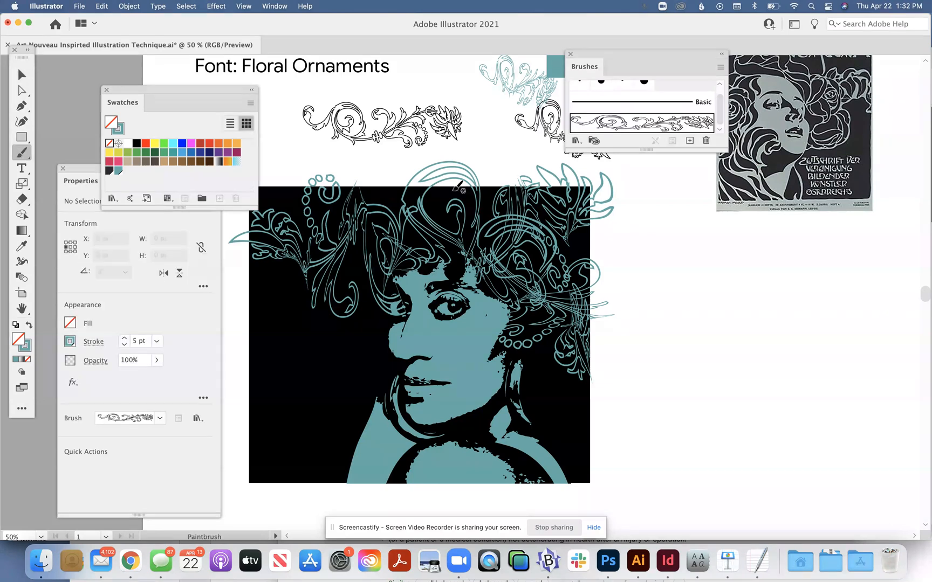
pyautogui.click(124, 345)
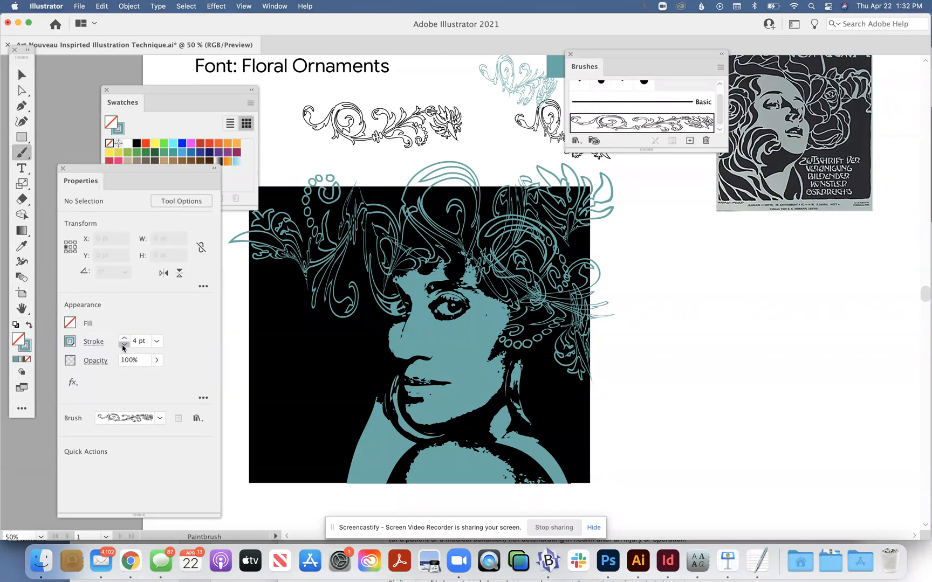
pyautogui.click(124, 345)
pyautogui.moveTo(387, 340)
pyautogui.mouseDown()
pyautogui.moveTo(368, 332)
pyautogui.moveTo(345, 341)
pyautogui.moveTo(335, 365)
pyautogui.moveTo(304, 372)
pyautogui.moveTo(285, 353)
pyautogui.moveTo(265, 357)
pyautogui.mouseUp()
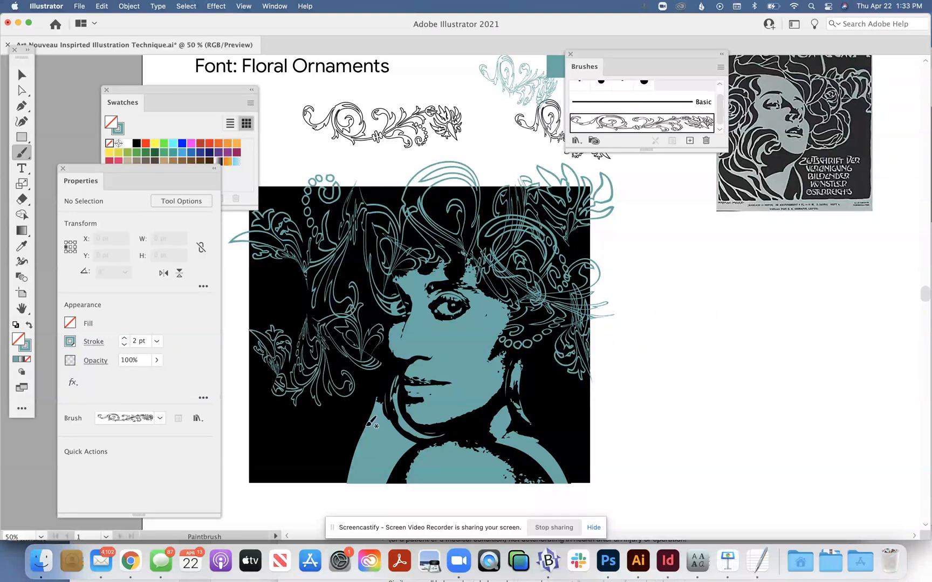
pyautogui.moveTo(386, 397)
pyautogui.mouseDown()
pyautogui.moveTo(344, 408)
pyautogui.moveTo(315, 448)
pyautogui.moveTo(251, 438)
pyautogui.mouseUp()
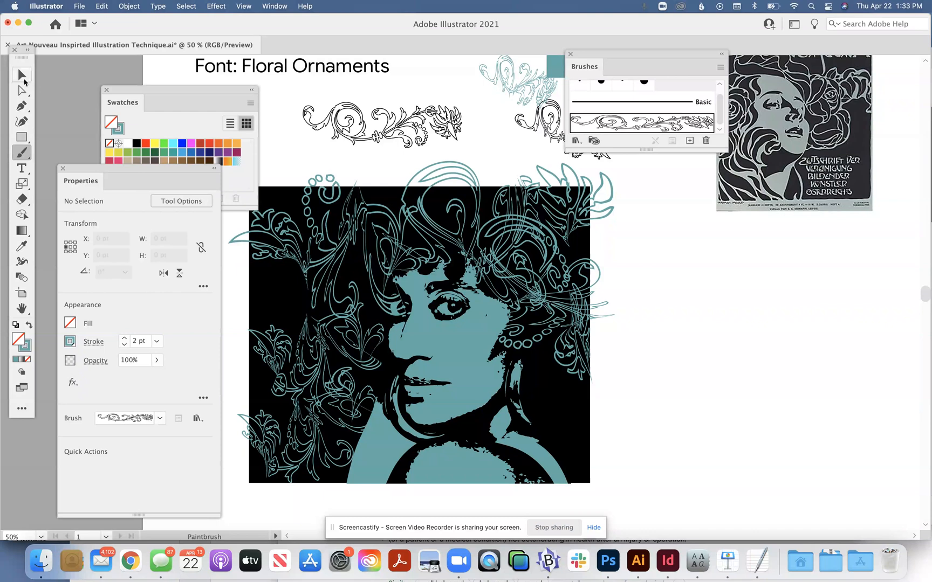
pyautogui.click(23, 75)
pyautogui.moveTo(213, 95); pyautogui.dragTo(161, 101)
pyautogui.scroll(5, 642, 351)
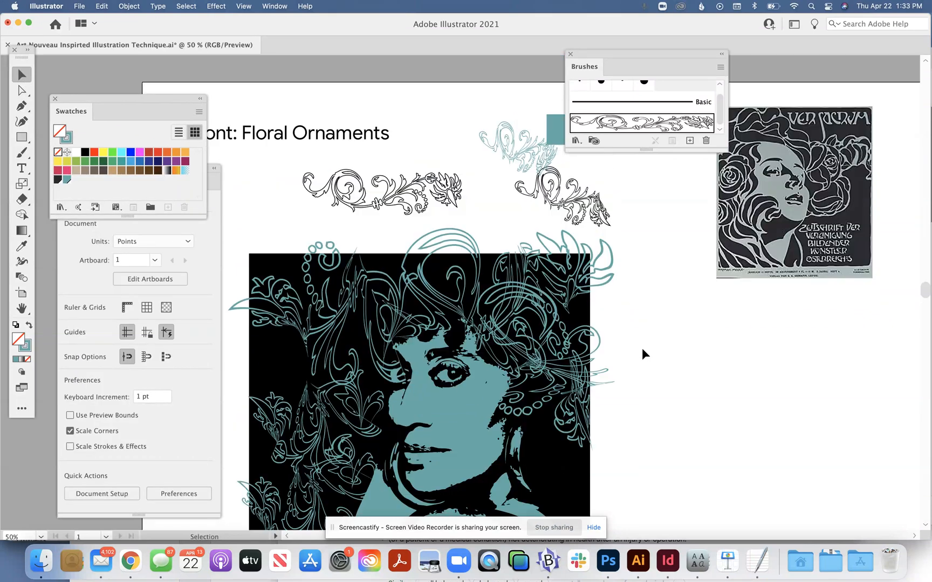